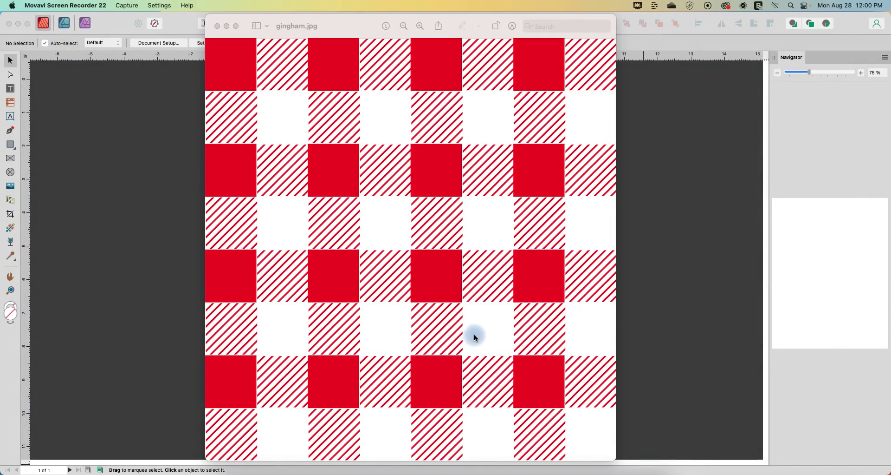
Step: Draw a small square rectangle near the page's upper left at 100% view
{"action": "left_click", "coordinate": [739, 248]}
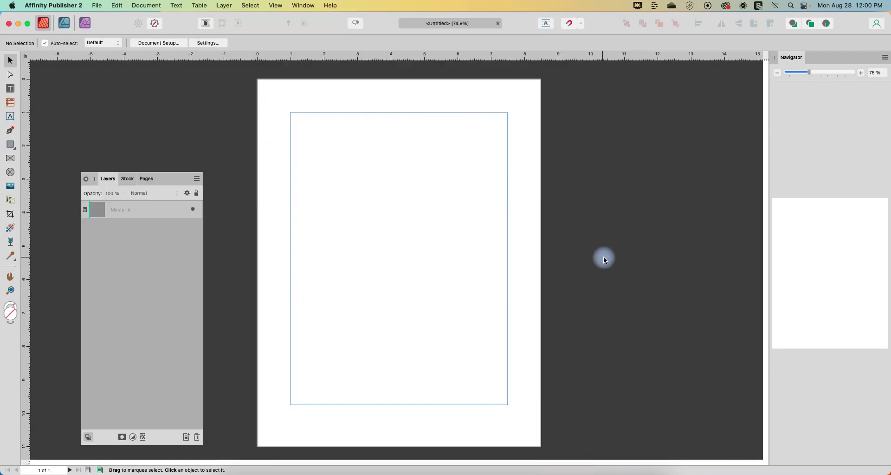
{"action": "key", "text": "super+1"}
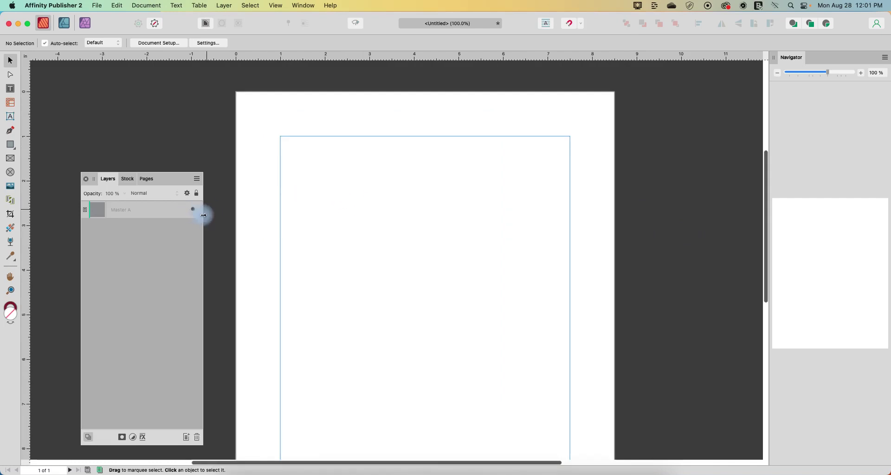
{"action": "left_click", "coordinate": [12, 147]}
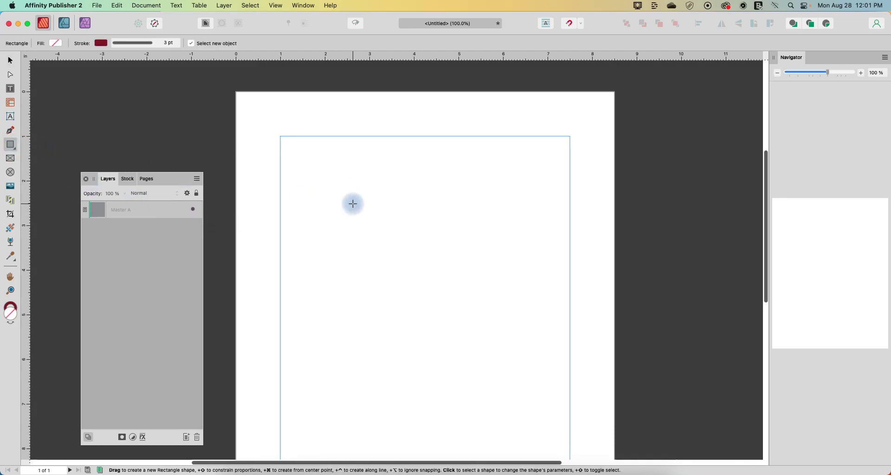
{"action": "left_click_drag", "start_coordinate": [333, 186], "coordinate": [378, 231]}
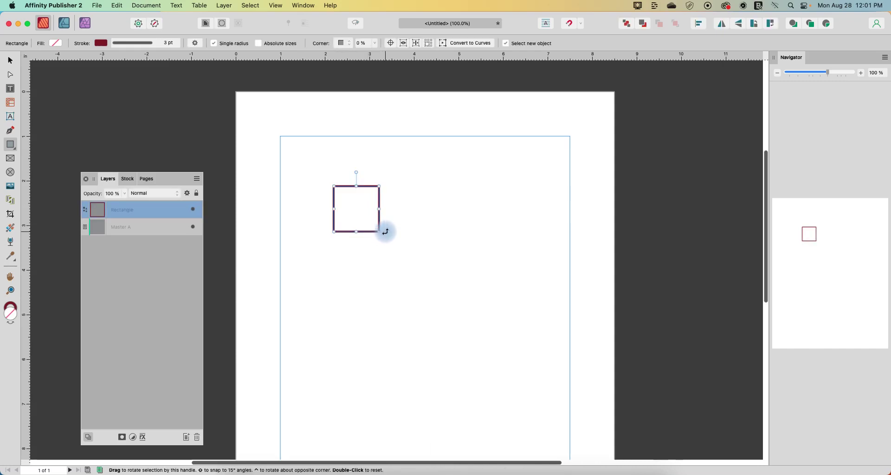
Step: Zoom in to 400% and brighten the square's stroke to C13B3B red
{"action": "key", "text": "super+equal"}
{"action": "key", "text": "super+equal"}
{"action": "scroll", "coordinate": [386, 232], "scroll_direction": "up", "scroll_amount": 5}
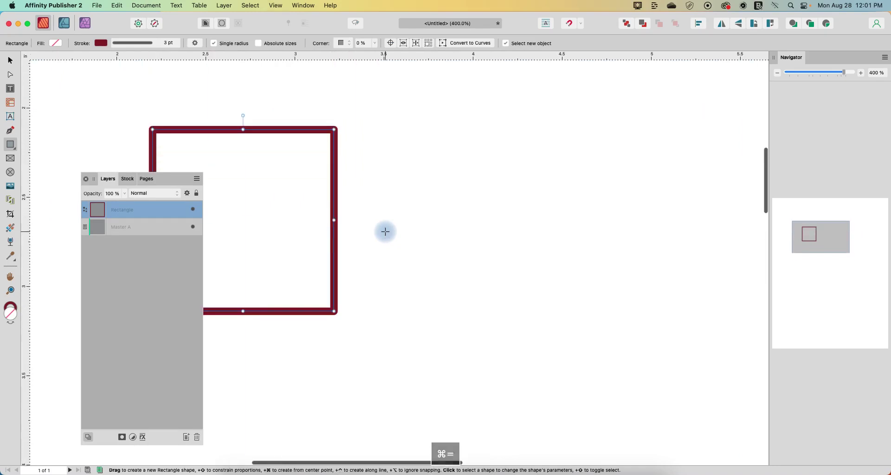
{"action": "scroll", "coordinate": [386, 231], "scroll_direction": "up", "scroll_amount": 1}
{"action": "left_click_drag", "start_coordinate": [381, 462], "coordinate": [324, 462]}
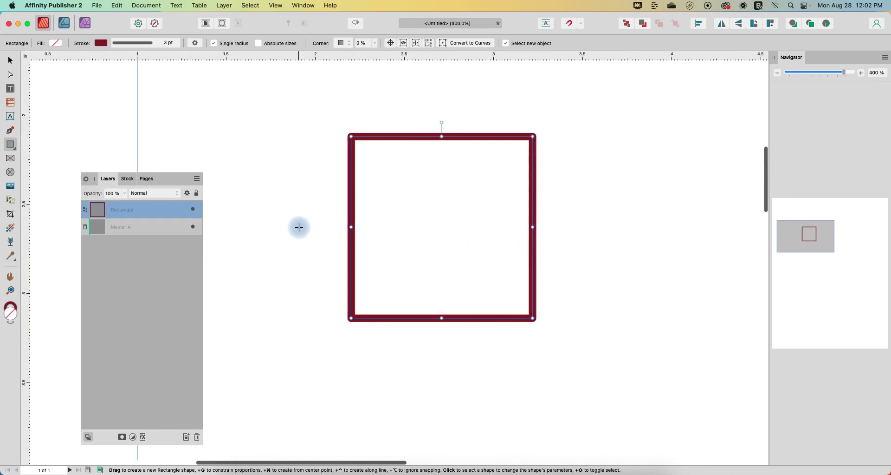
{"action": "left_click", "coordinate": [102, 43]}
{"action": "left_click_drag", "start_coordinate": [160, 107], "coordinate": [165, 113]}
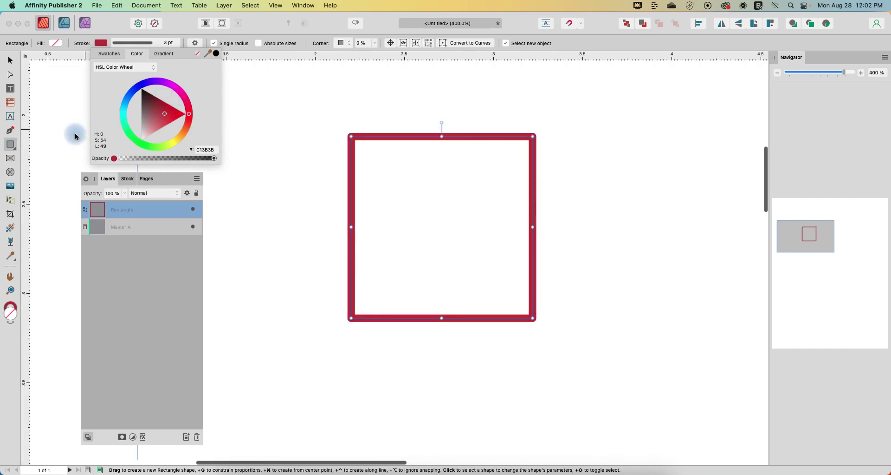
Step: Turn on Scale with object for Pen strokes and draw a bottom-left to top-right diagonal across the square
{"action": "left_click", "coordinate": [11, 130]}
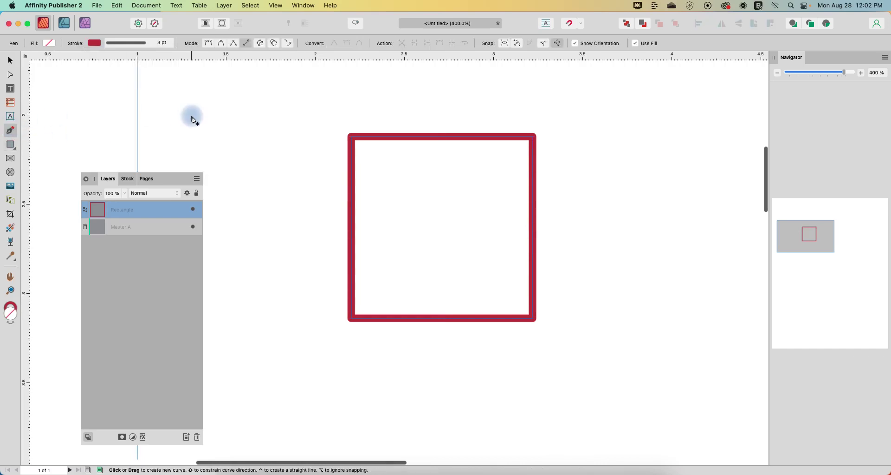
{"action": "left_click", "coordinate": [148, 43]}
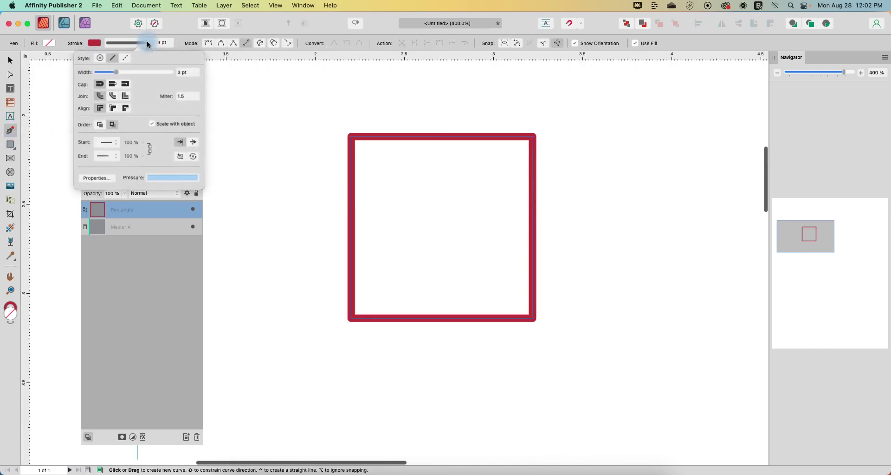
{"action": "left_click", "coordinate": [151, 123]}
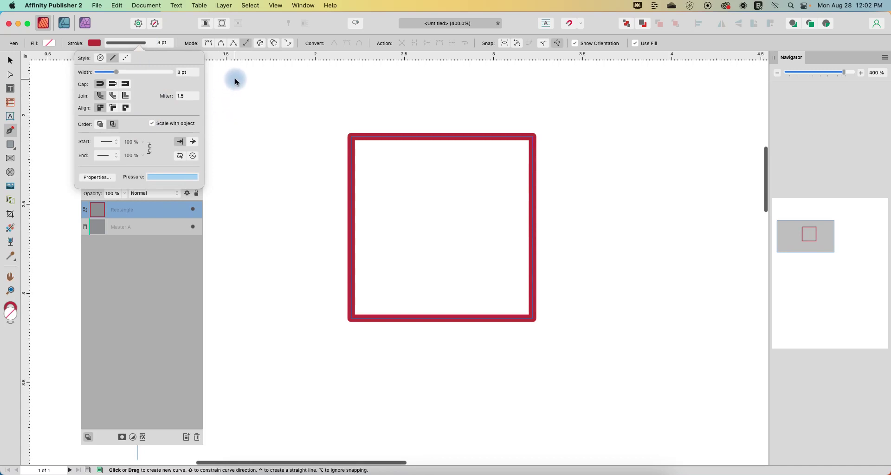
{"action": "left_click", "coordinate": [246, 45]}
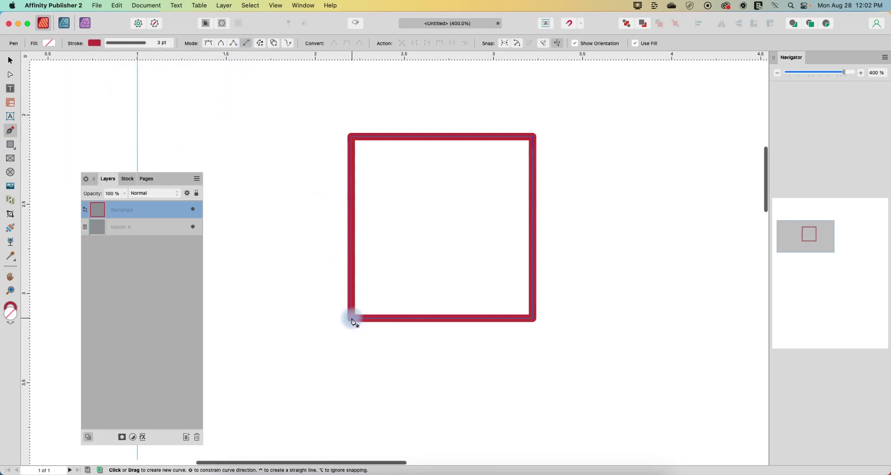
{"action": "left_click_drag", "start_coordinate": [353, 321], "coordinate": [352, 320]}
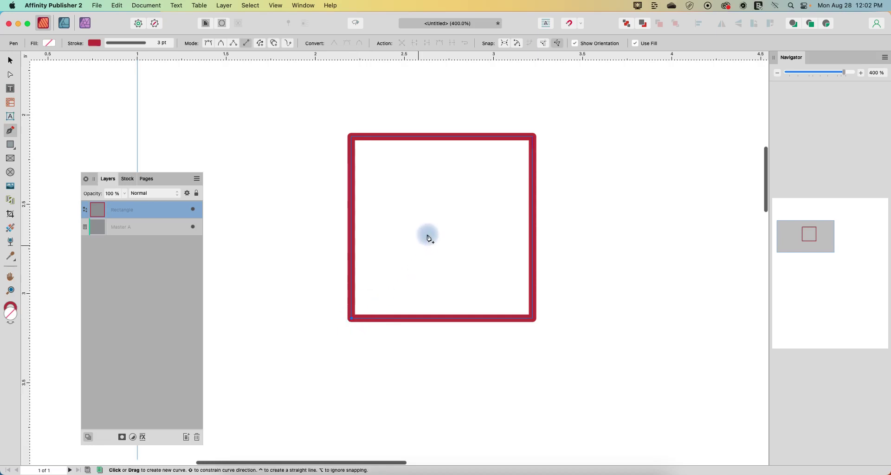
{"action": "left_click", "coordinate": [532, 139]}
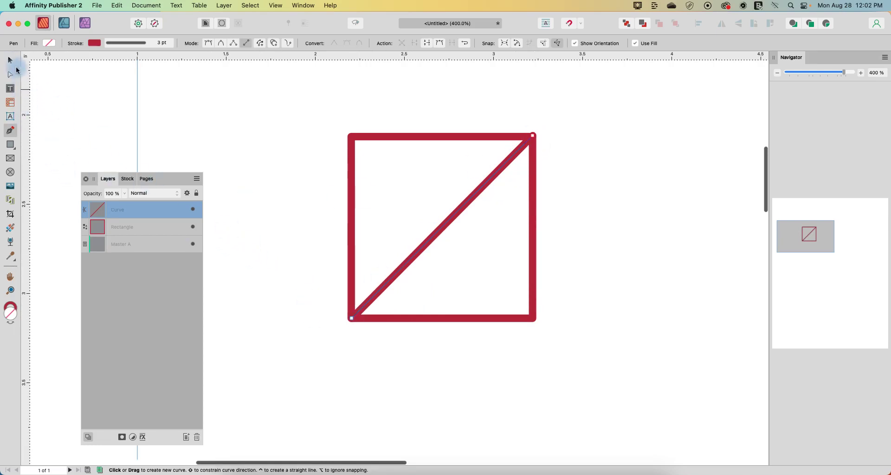
Step: Move the diagonal line up-left, then duplicate it and offset the copy slightly down-right
{"action": "left_click", "coordinate": [11, 60]}
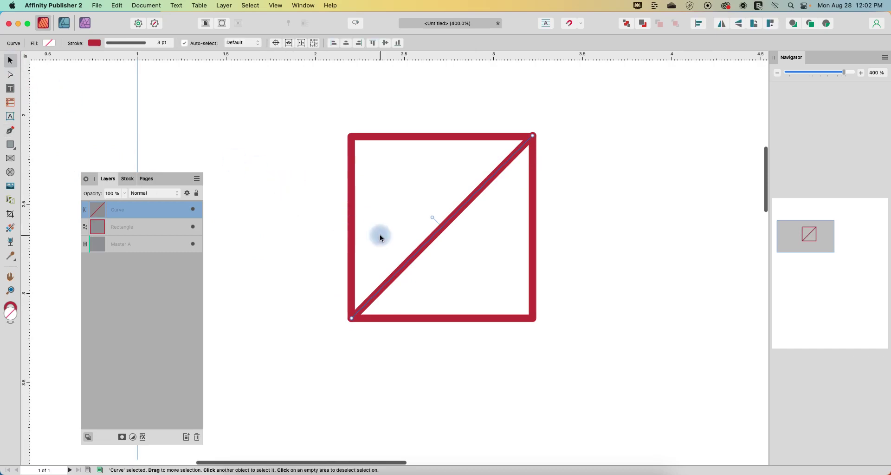
{"action": "left_click_drag", "start_coordinate": [422, 246], "coordinate": [327, 156]}
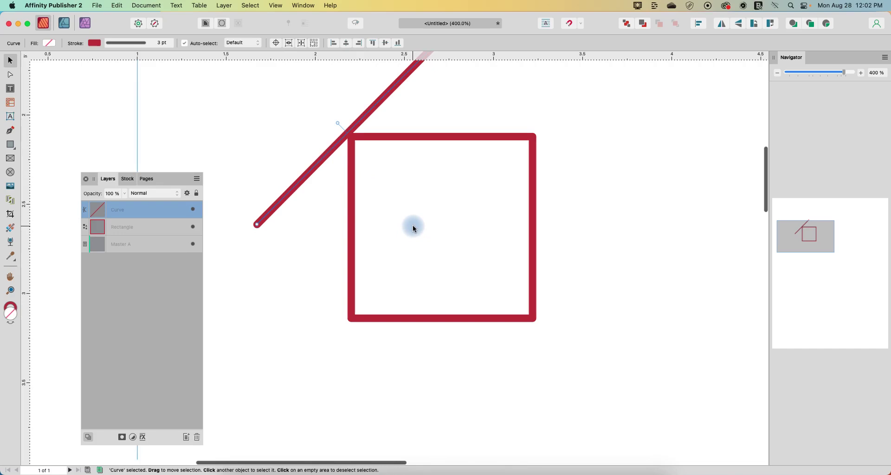
{"action": "key", "text": "super+j"}
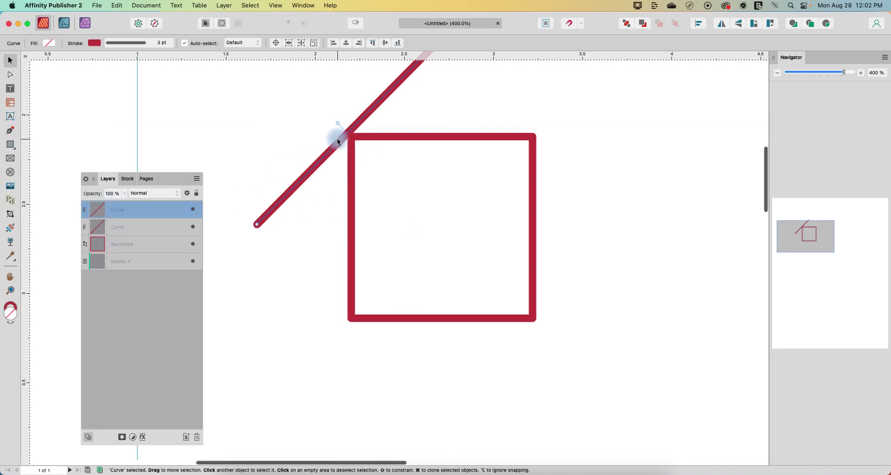
{"action": "left_click_drag", "start_coordinate": [339, 141], "coordinate": [355, 163]}
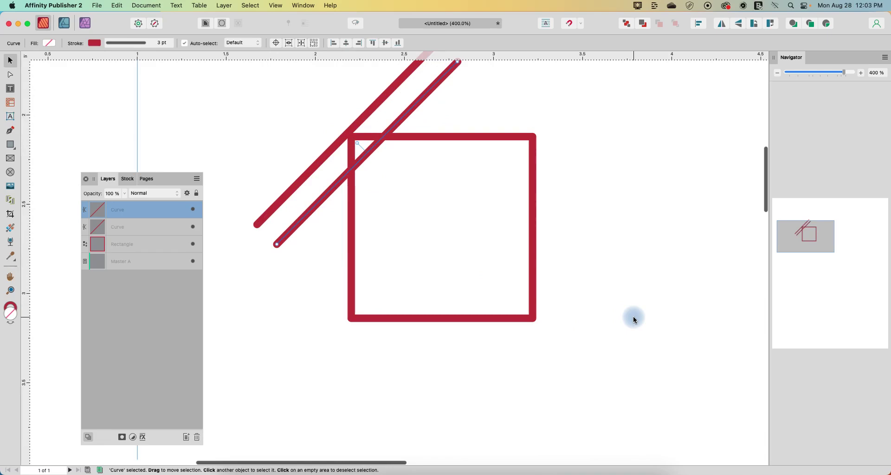
Step: Repeat the duplicate four more times with Cmd+J to add evenly spaced parallel lines
{"action": "key", "text": "super+j"}
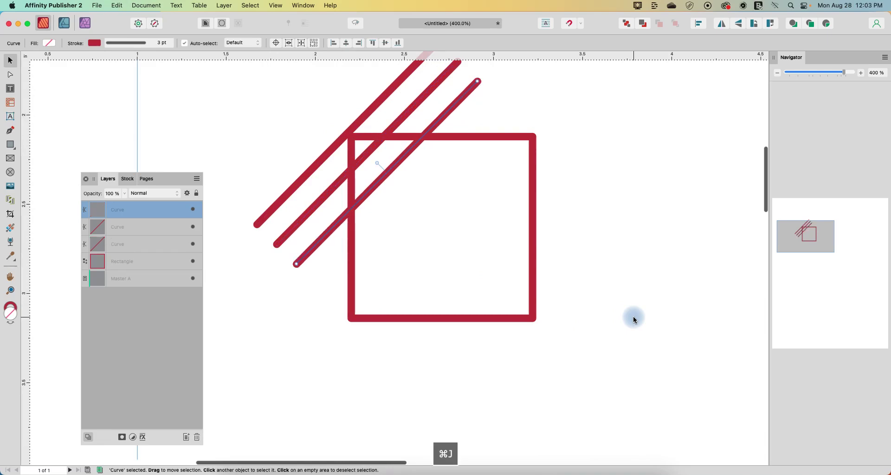
{"action": "key", "text": "super+j"}
{"action": "key", "text": "super+j"}
{"action": "key", "text": "super+j"}
{"action": "key", "text": "super+j"}
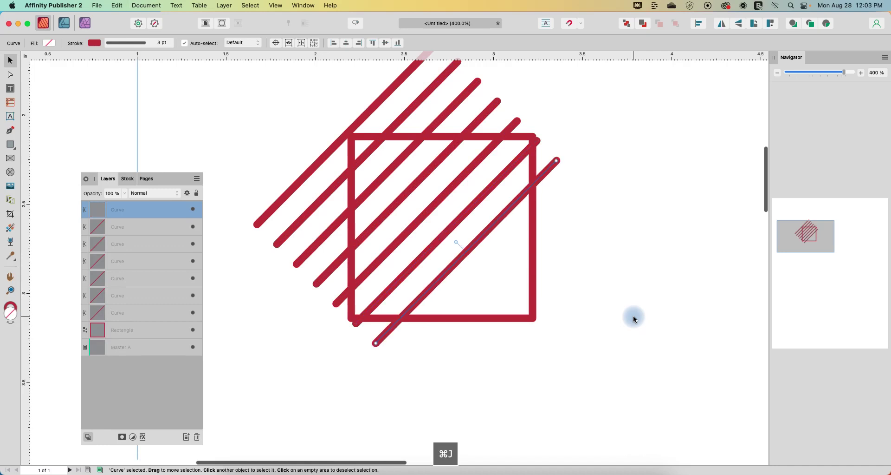
{"action": "key", "text": "super+j"}
{"action": "key", "text": "super+j"}
{"action": "key", "text": "super+j"}
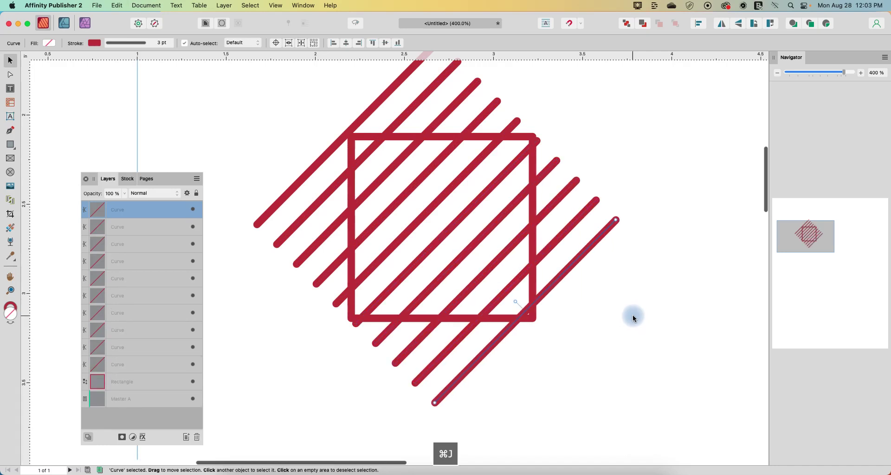
{"action": "key", "text": "super+j"}
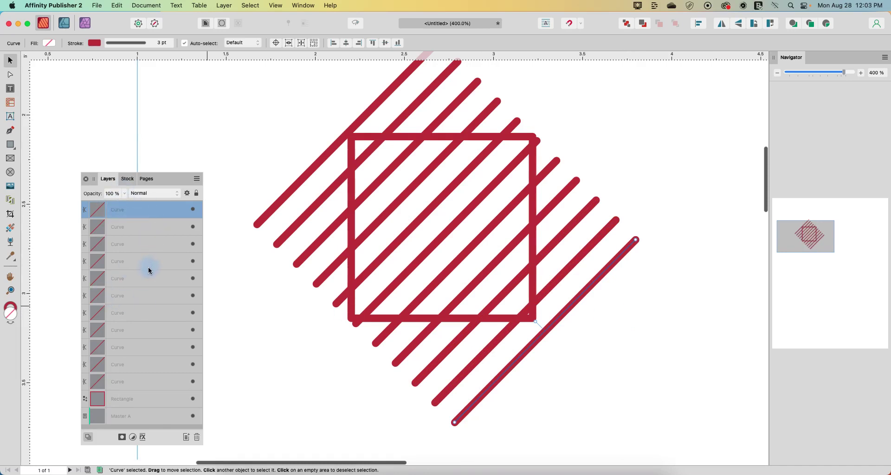
Step: Group the diagonal lines, clip them inside the square, and set its stroke to None
{"action": "left_click", "coordinate": [128, 384], "text": "shift"}
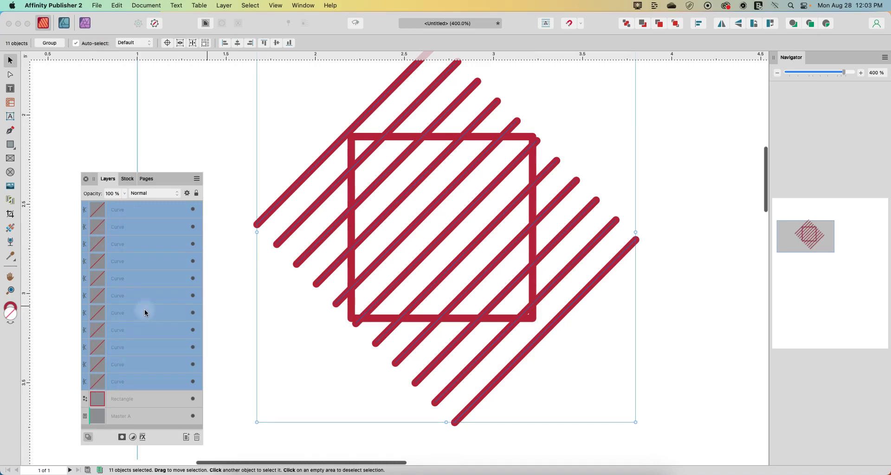
{"action": "key", "text": "super+g"}
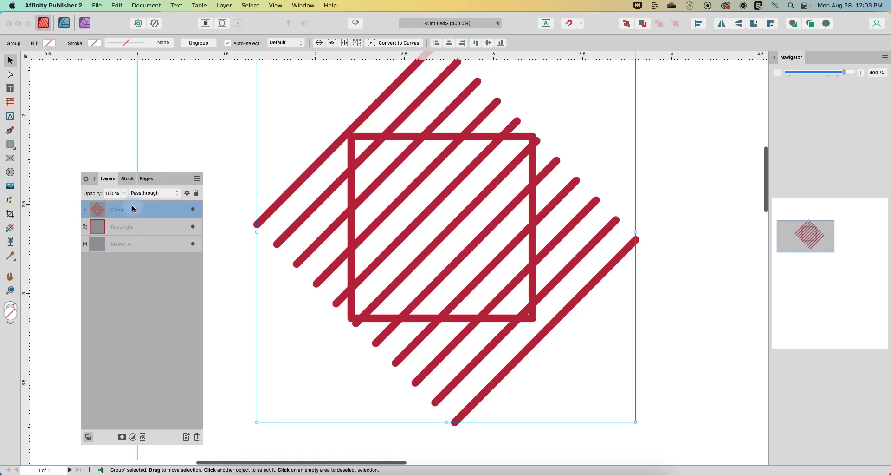
{"action": "left_click_drag", "start_coordinate": [133, 210], "coordinate": [146, 230]}
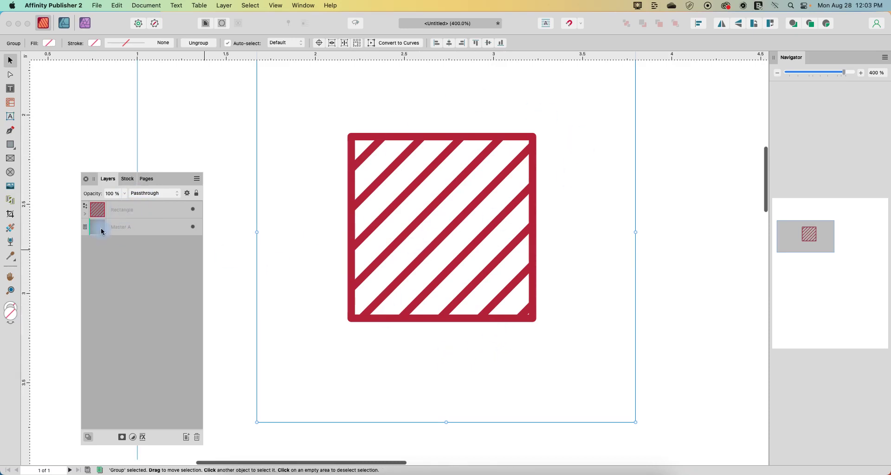
{"action": "left_click", "coordinate": [142, 213]}
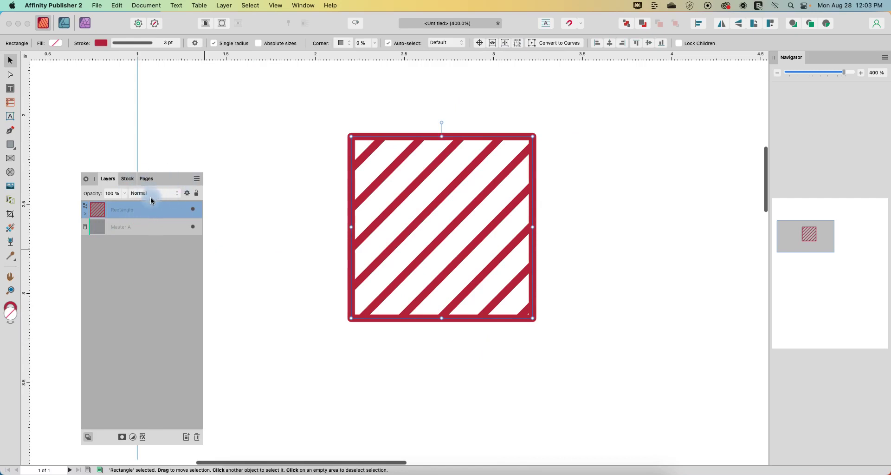
{"action": "left_click", "coordinate": [141, 43]}
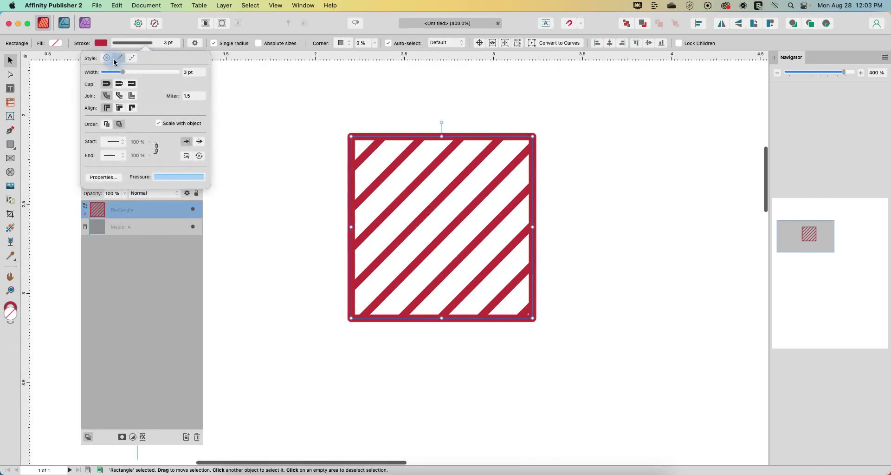
{"action": "left_click", "coordinate": [108, 58]}
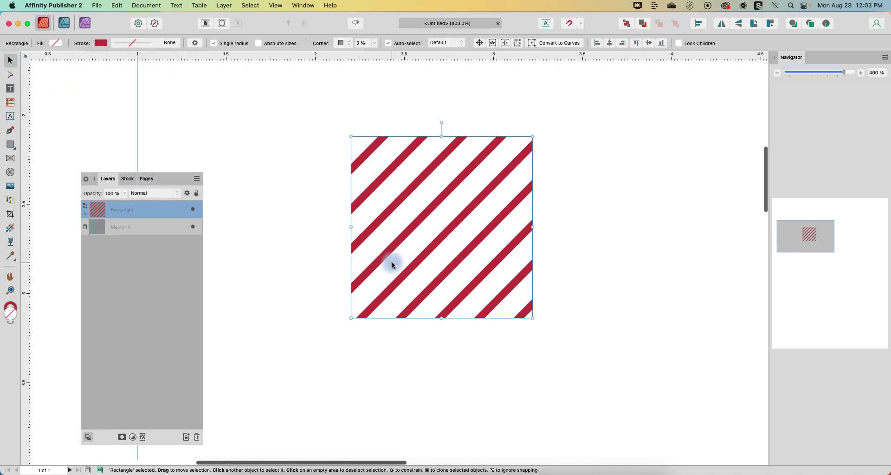
Step: Zoom out to 75% and move the striped square to the page's bottom-right margin corner
{"action": "key", "text": "super+minus"}
{"action": "key", "text": "super+minus"}
{"action": "key", "text": "super+minus"}
{"action": "key", "text": "super+minus"}
{"action": "key", "text": "super+minus"}
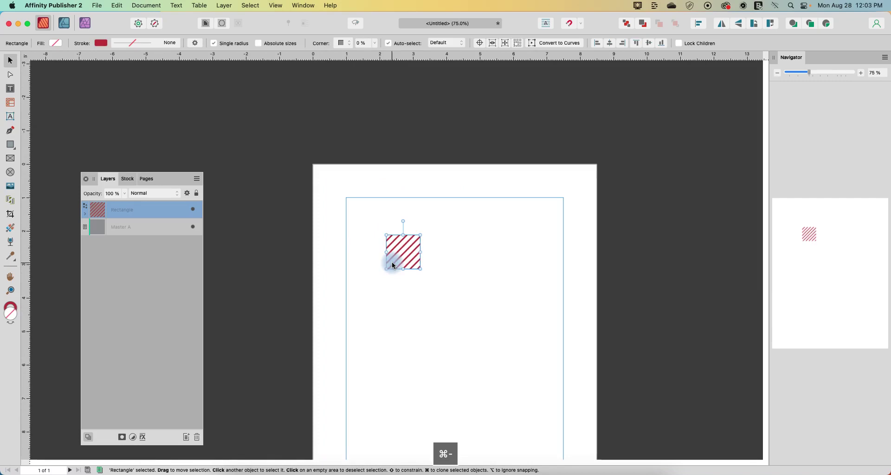
{"action": "scroll", "coordinate": [393, 266], "scroll_direction": "down", "scroll_amount": 3}
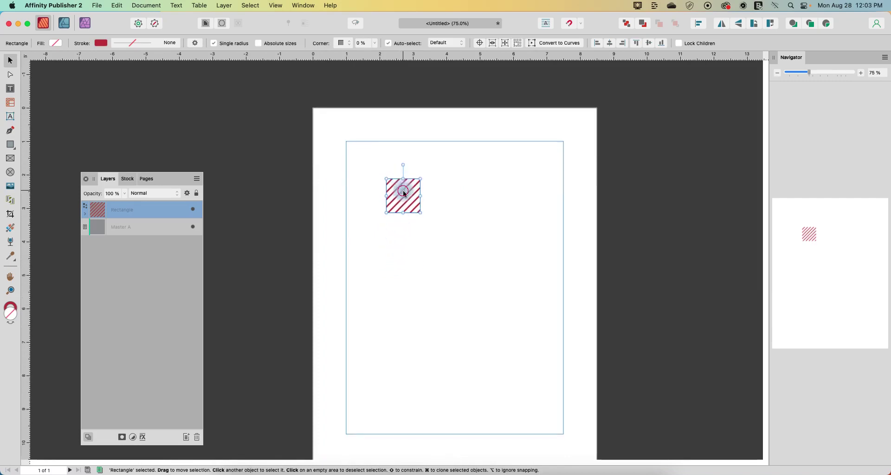
{"action": "left_click_drag", "start_coordinate": [402, 193], "coordinate": [545, 402]}
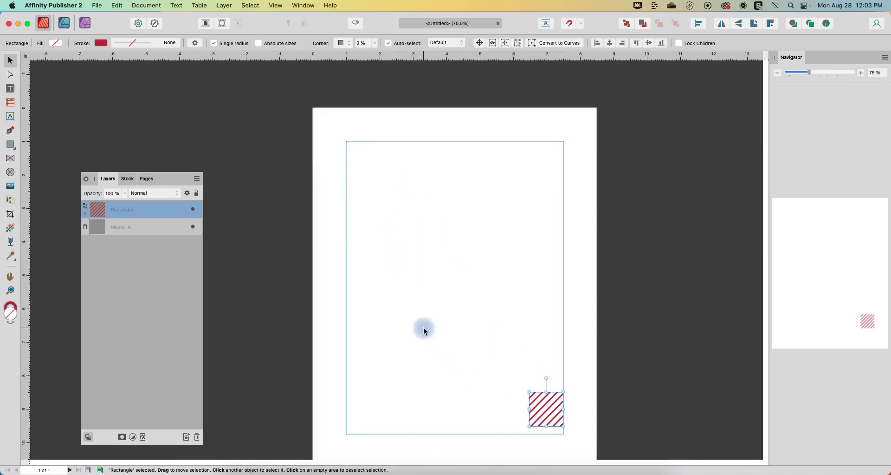
{"action": "left_click", "coordinate": [10, 102]}
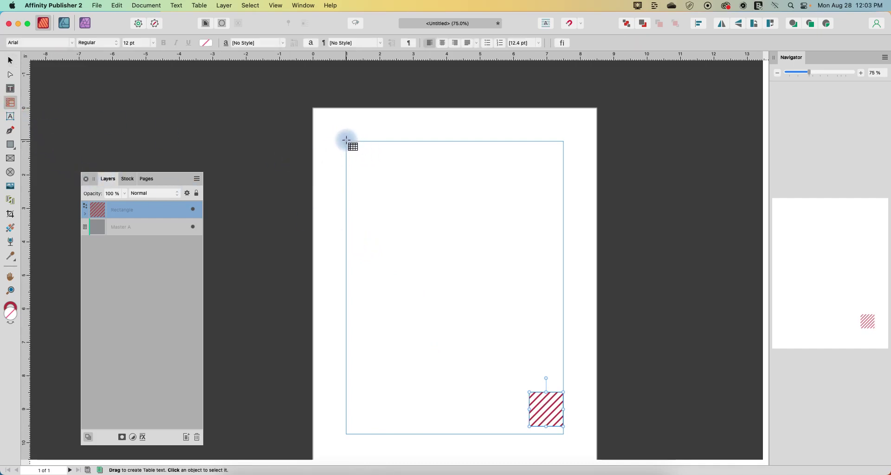
Step: Draw a table from the margin's top-left with 8 columns and 8 rows, then drag it taller
{"action": "left_click_drag", "start_coordinate": [345, 140], "coordinate": [565, 333]}
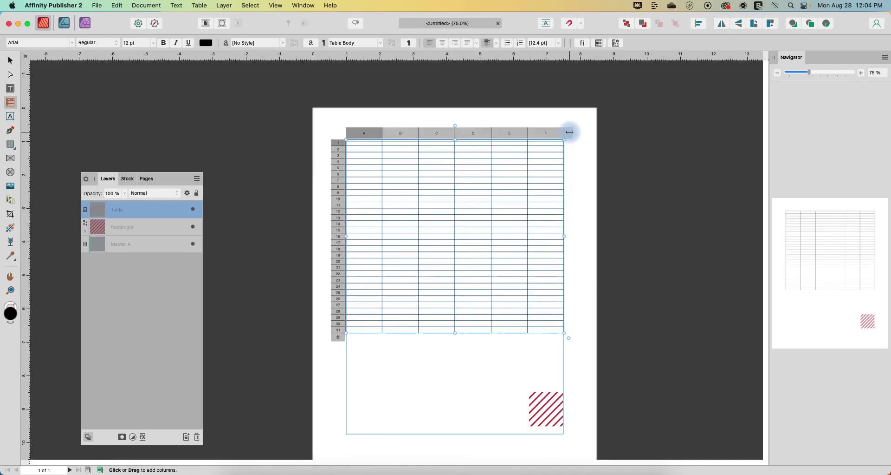
{"action": "left_click", "coordinate": [569, 132]}
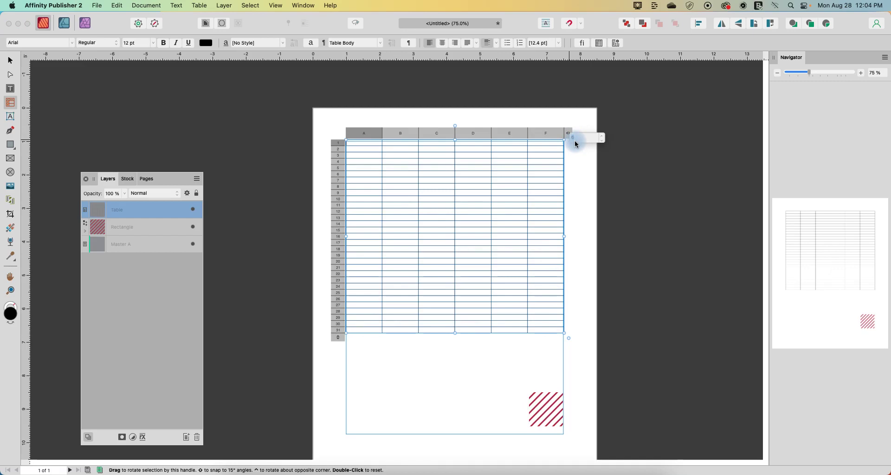
{"action": "type", "text": "8"}
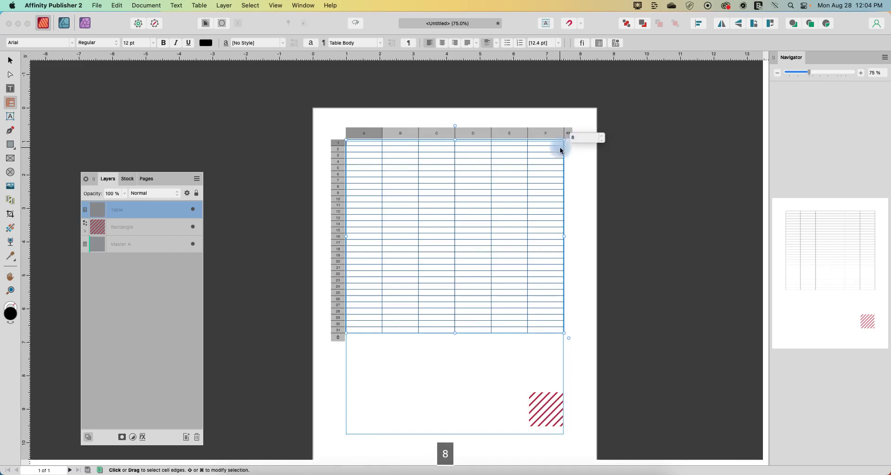
{"action": "left_click", "coordinate": [338, 340]}
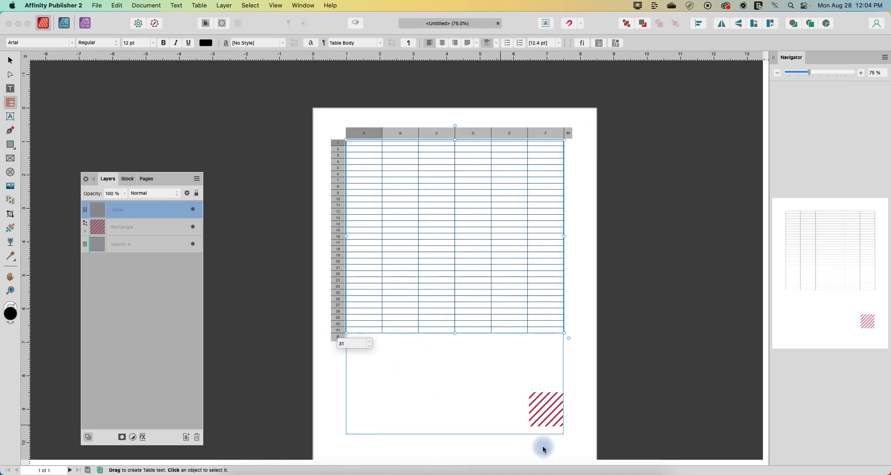
{"action": "left_click", "coordinate": [569, 133]}
{"action": "left_click", "coordinate": [341, 338]}
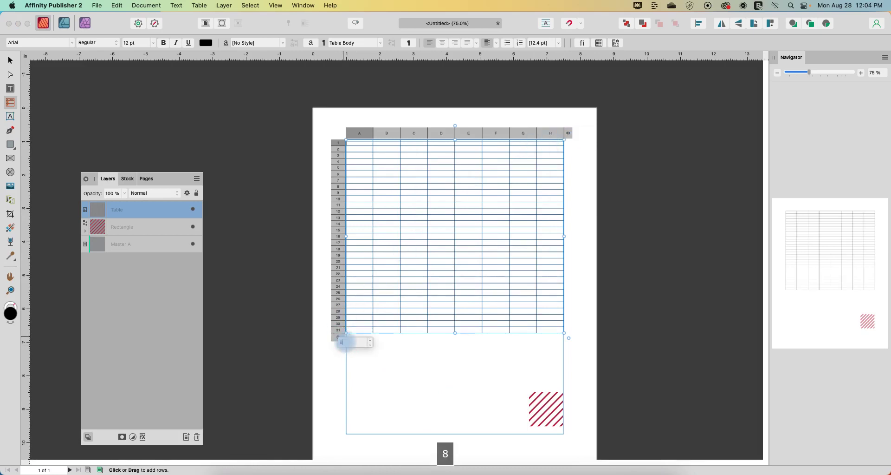
{"action": "type", "text": "8"}
{"action": "key", "text": "Return"}
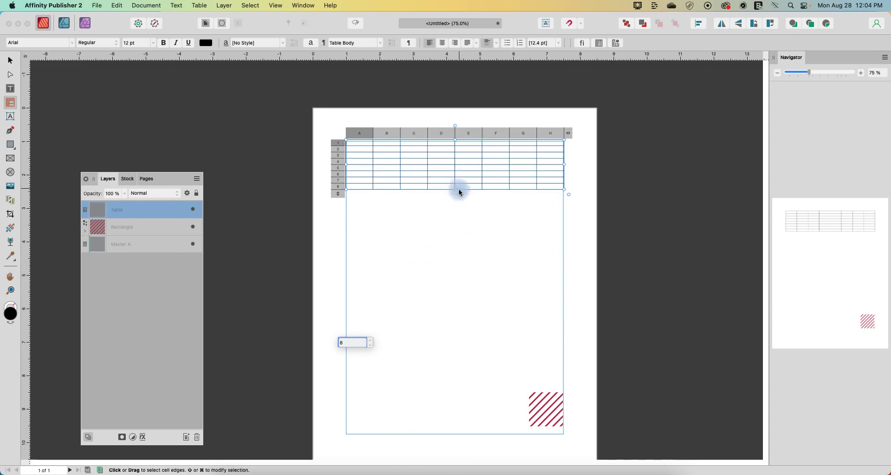
{"action": "left_click_drag", "start_coordinate": [456, 190], "coordinate": [462, 334]}
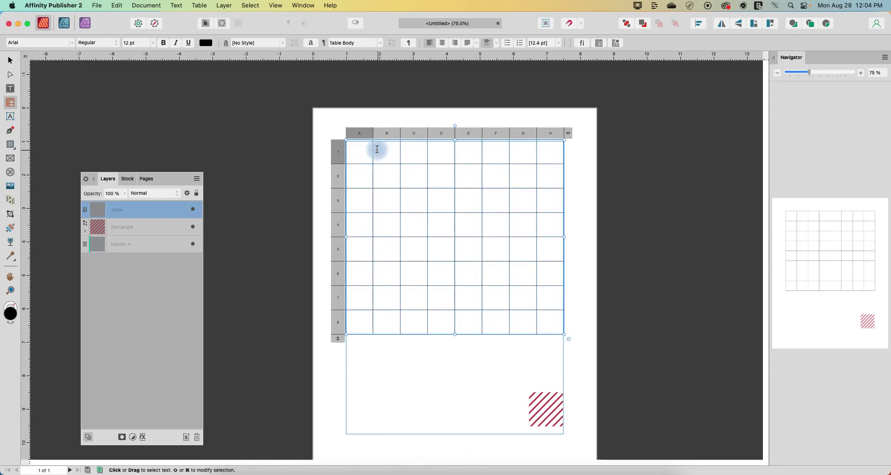
Step: Select all columns and set Cell Width and Cell Height to 1 in
{"action": "left_click_drag", "start_coordinate": [360, 134], "coordinate": [558, 139]}
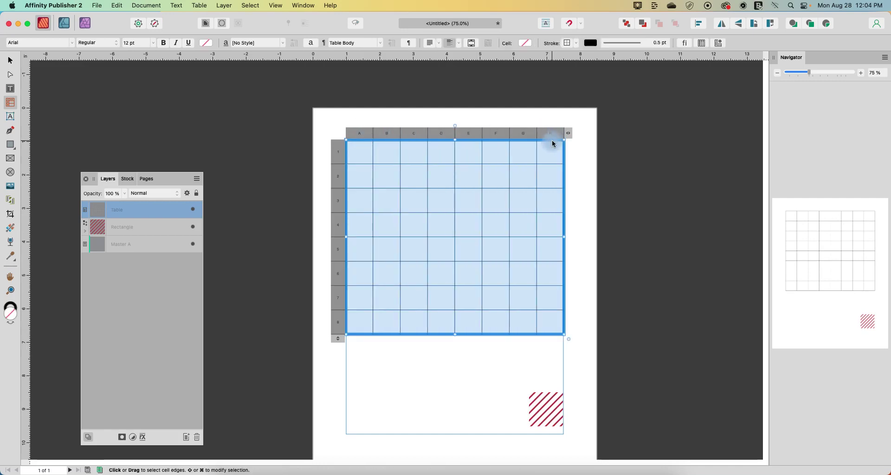
{"action": "left_click", "coordinate": [704, 44]}
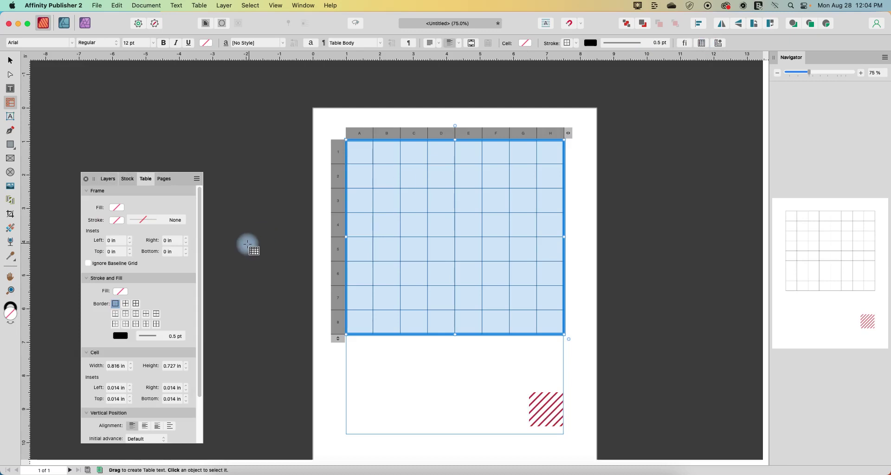
{"action": "left_click", "coordinate": [171, 185]}
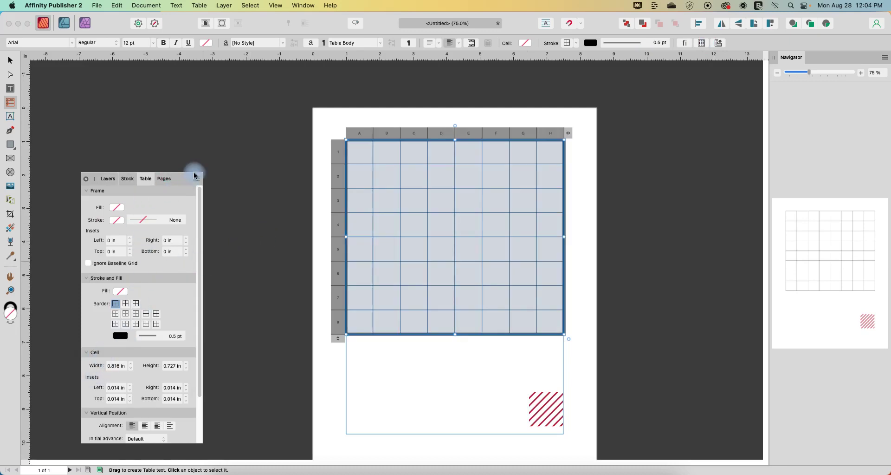
{"action": "left_click_drag", "start_coordinate": [192, 173], "coordinate": [309, 91]}
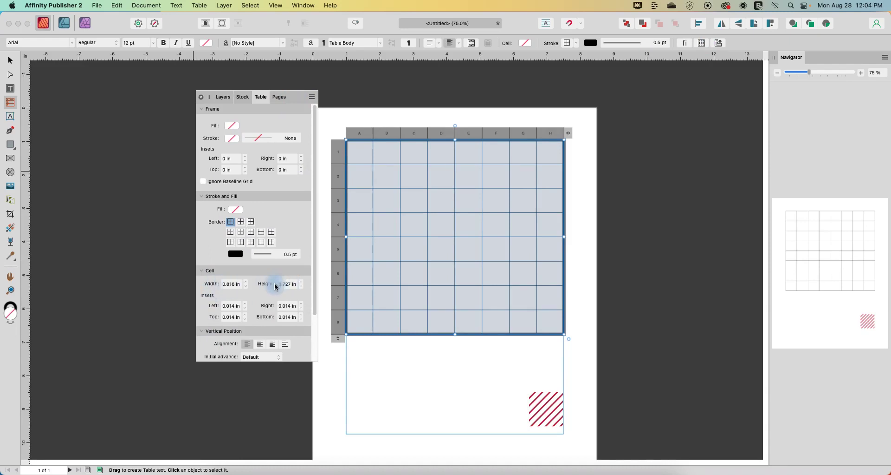
{"action": "type", "text": "1"}
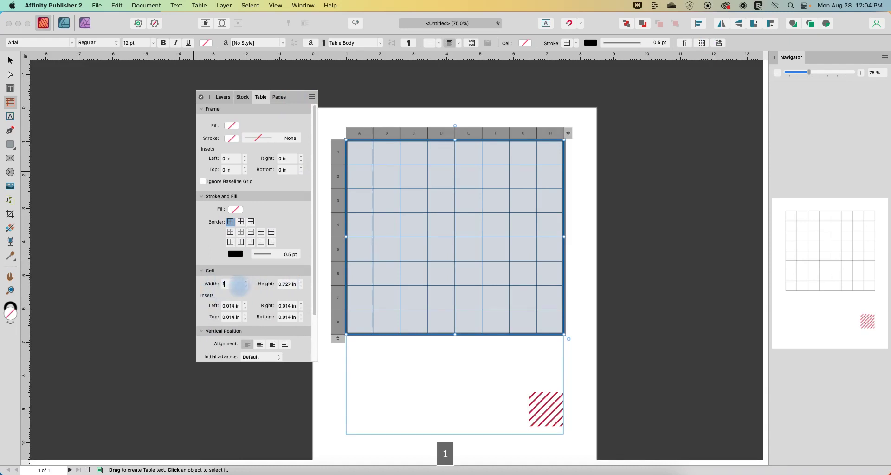
{"action": "left_click", "coordinate": [283, 284]}
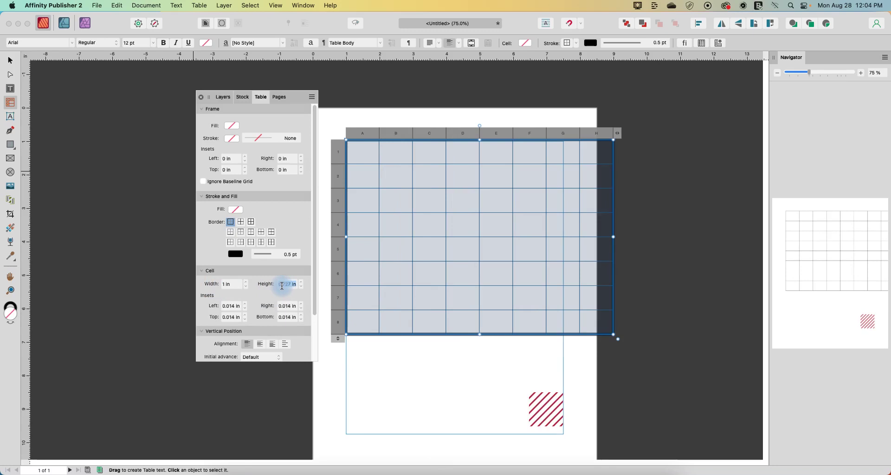
{"action": "type", "text": "1"}
{"action": "key", "text": "Return"}
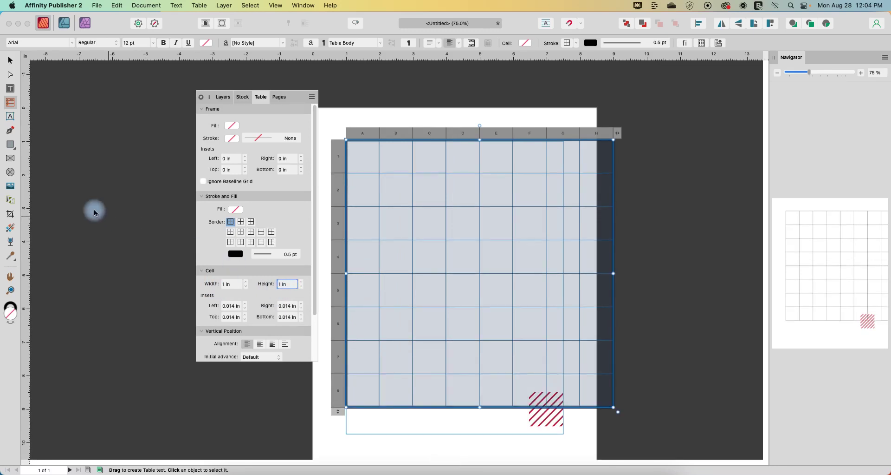
{"action": "left_click_drag", "start_coordinate": [293, 96], "coordinate": [208, 97]}
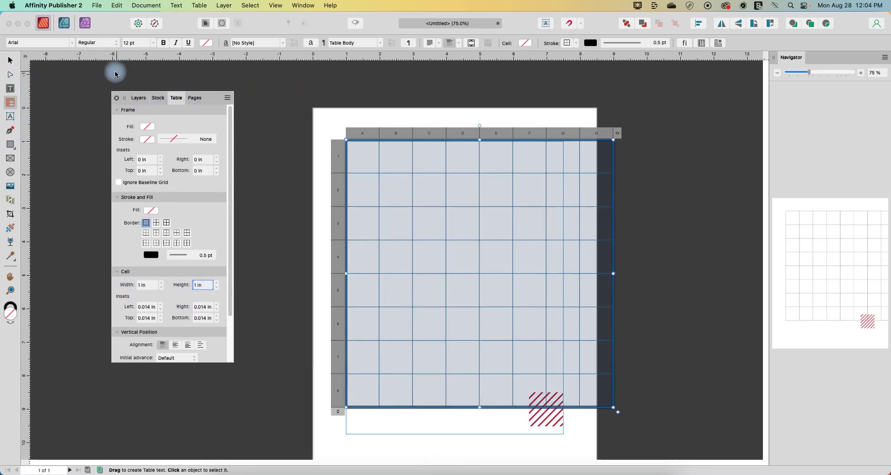
Step: Move the table up and left on the page, then reselect all its columns
{"action": "left_click", "coordinate": [10, 60]}
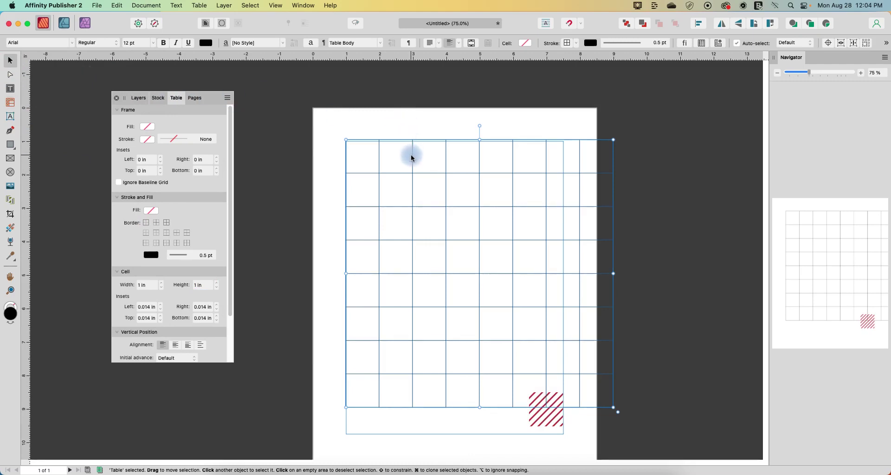
{"action": "left_click_drag", "start_coordinate": [412, 158], "coordinate": [391, 138]}
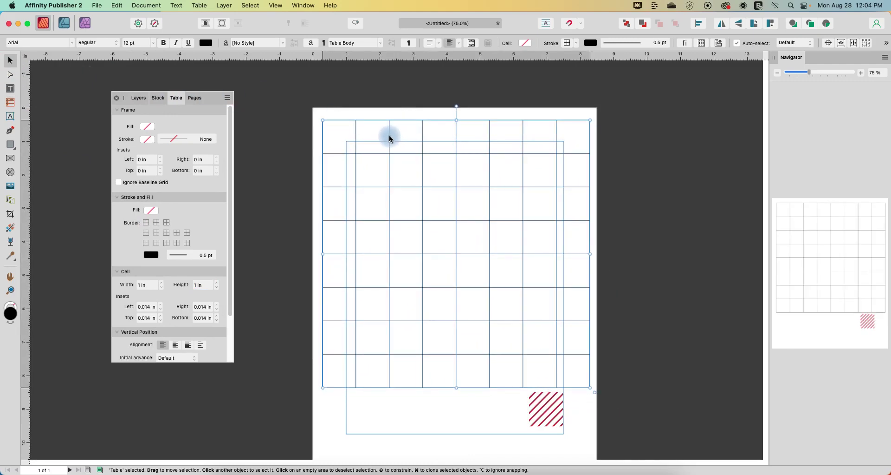
{"action": "double_click", "coordinate": [378, 143]}
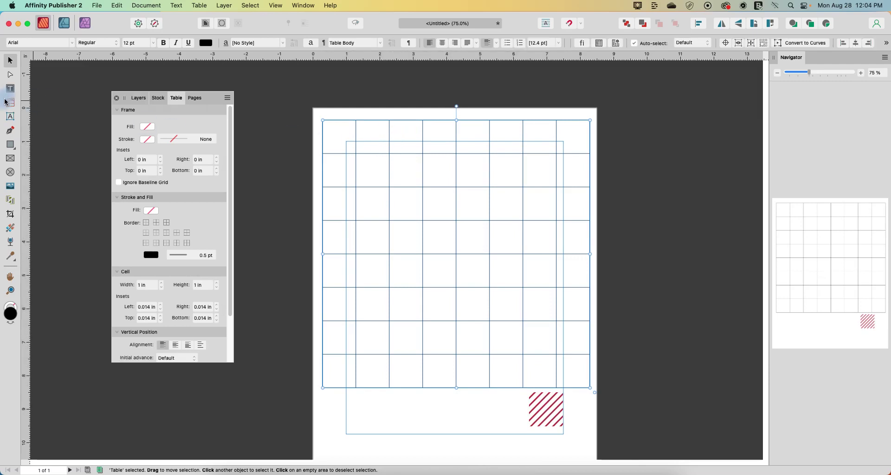
{"action": "left_click_drag", "start_coordinate": [336, 114], "coordinate": [580, 122]}
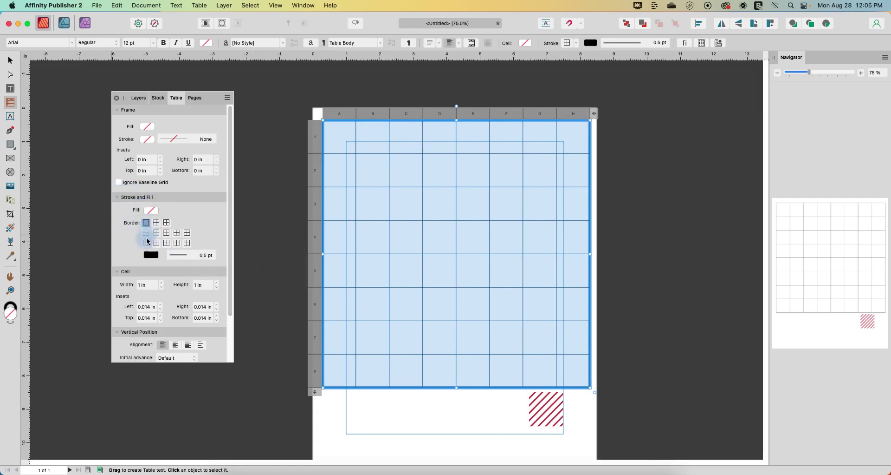
Step: Target All Borders in the Table panel, set their stroke to None, and deselect to check
{"action": "left_click", "coordinate": [185, 254]}
{"action": "left_click", "coordinate": [152, 273]}
{"action": "left_click", "coordinate": [152, 256]}
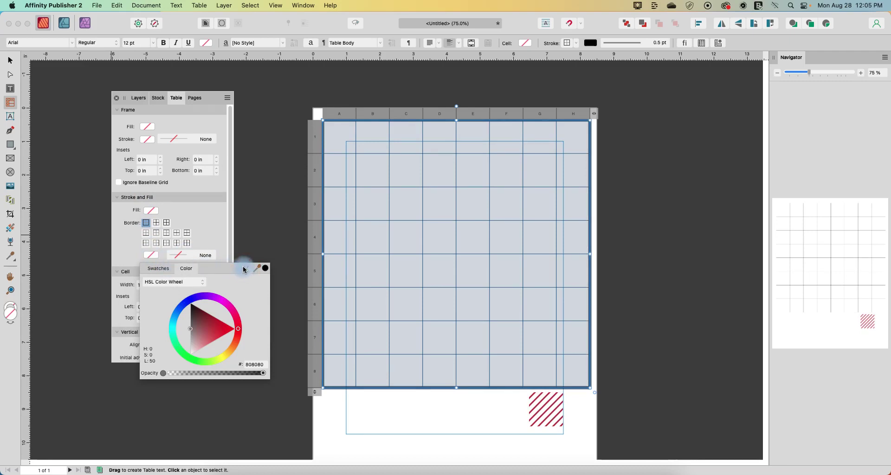
{"action": "left_click", "coordinate": [167, 223]}
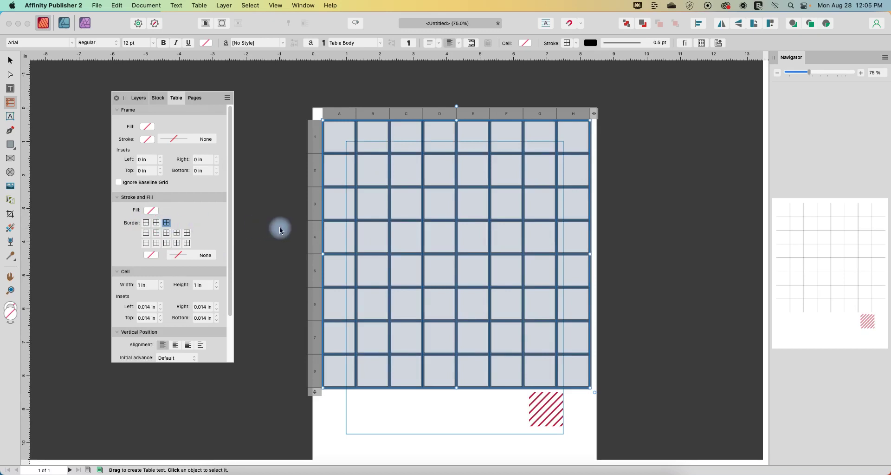
{"action": "left_click", "coordinate": [191, 255]}
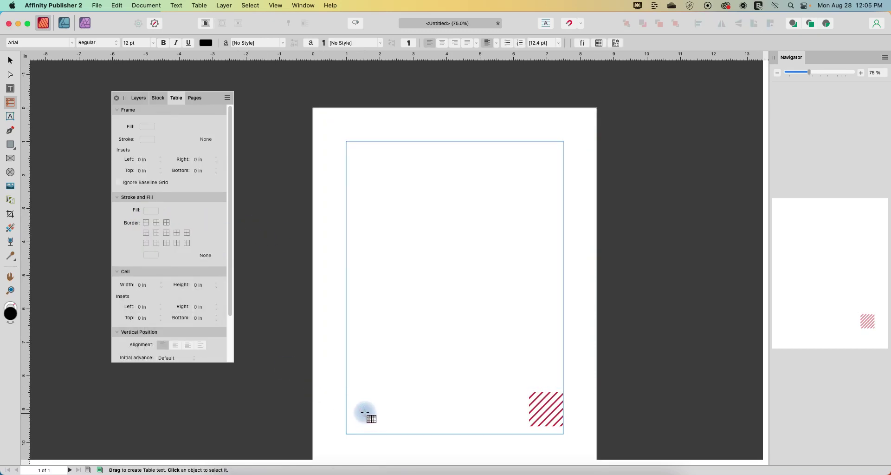
{"action": "left_click", "coordinate": [453, 274]}
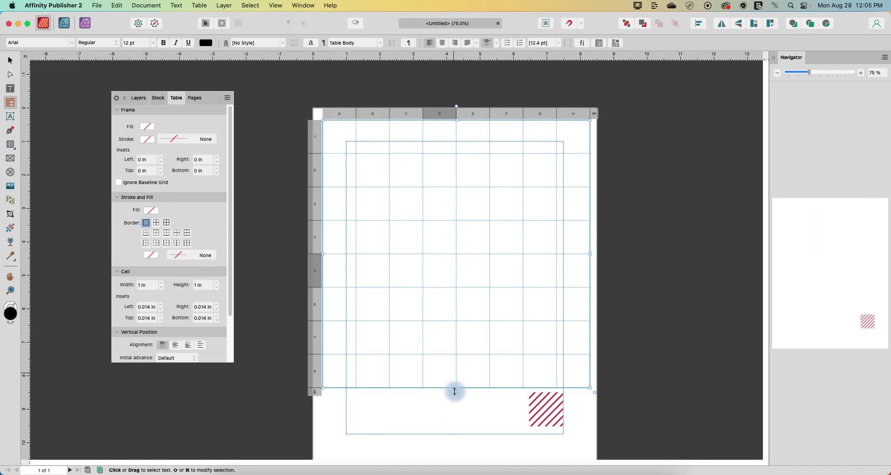
{"action": "left_click", "coordinate": [457, 421]}
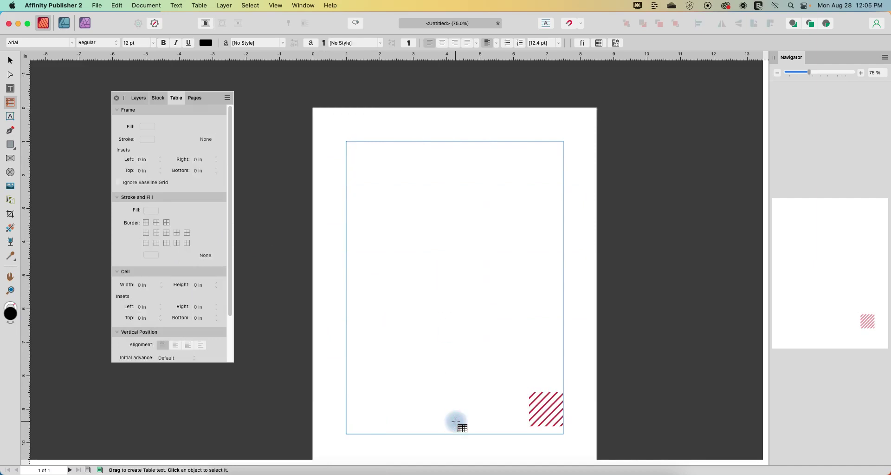
{"action": "left_click", "coordinate": [405, 281]}
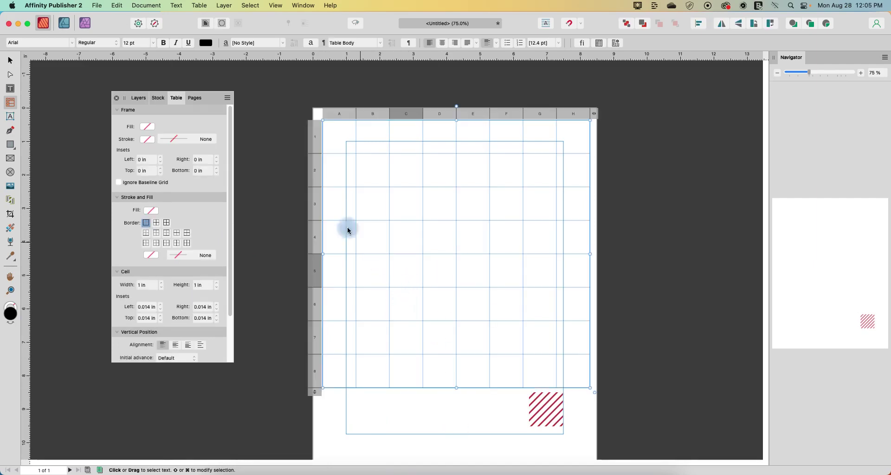
Step: Fill cell A1 with the recent crimson swatch
{"action": "left_click", "coordinate": [327, 134]}
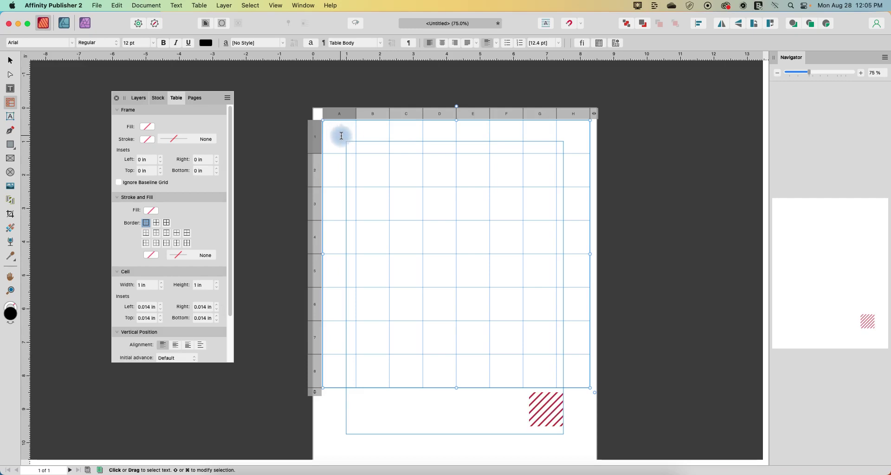
{"action": "left_click", "coordinate": [149, 212]}
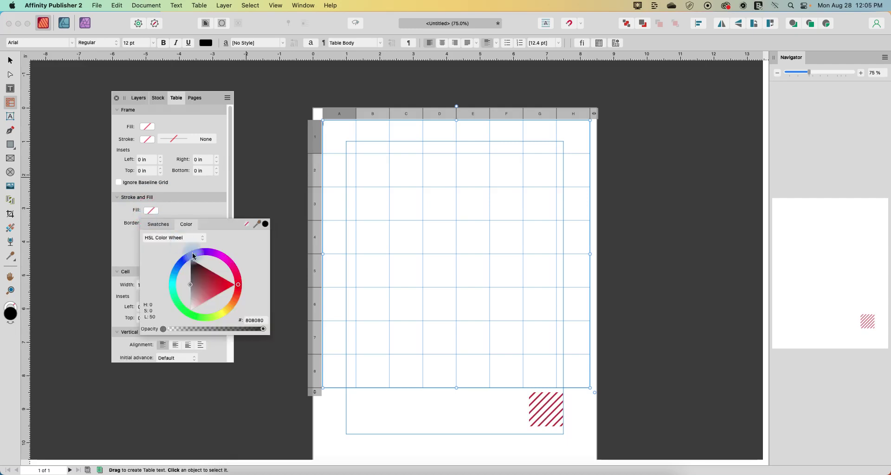
{"action": "left_click", "coordinate": [158, 224]}
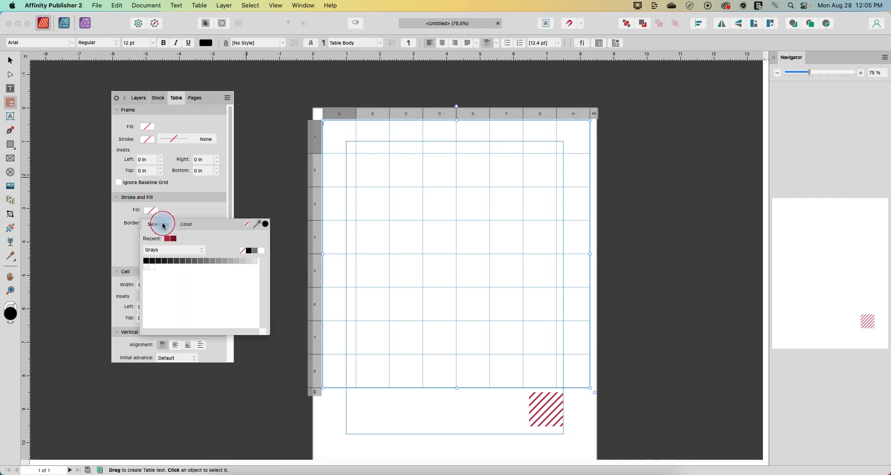
{"action": "left_click", "coordinate": [170, 240]}
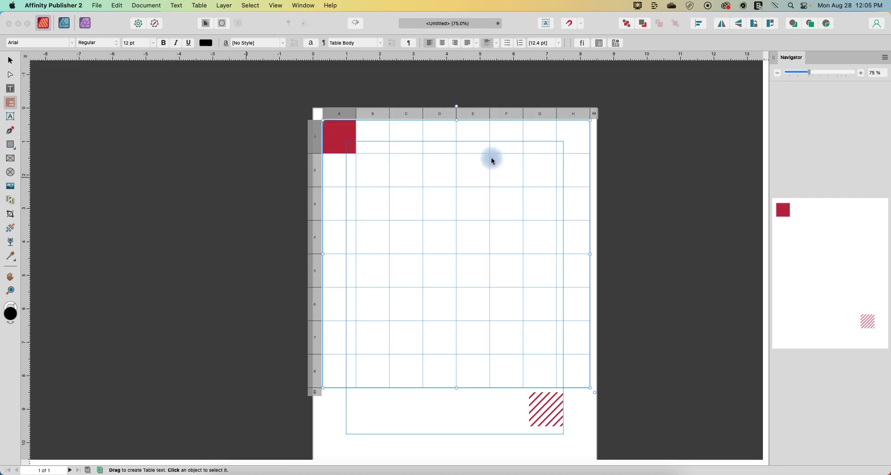
Step: Select cells C1, E1, G1 and A, C, E, G in rows 3 and 5
{"action": "left_click", "coordinate": [408, 137]}
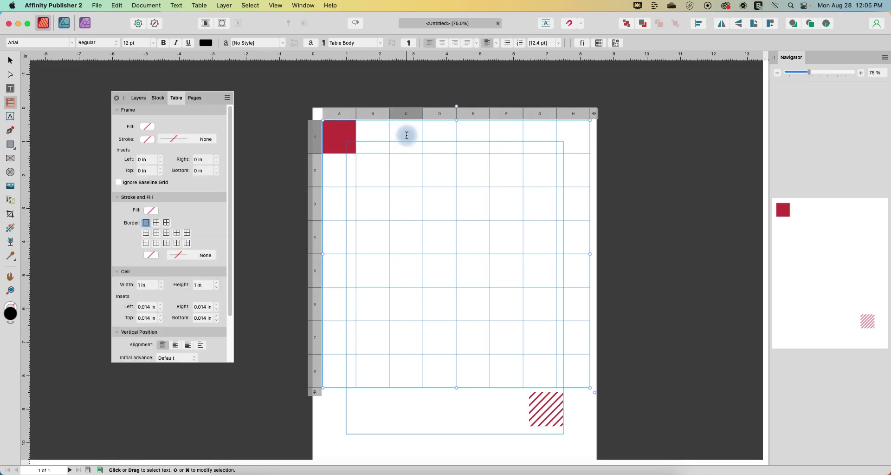
{"action": "left_click", "coordinate": [476, 135], "text": "super"}
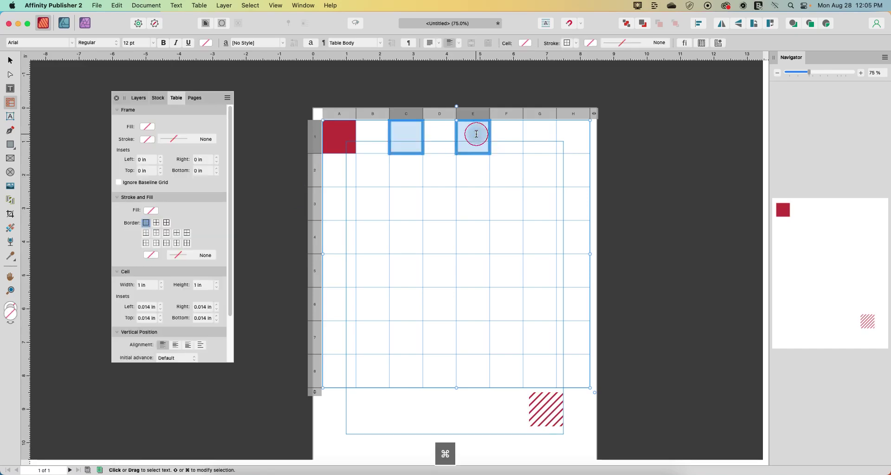
{"action": "left_click", "coordinate": [535, 133], "text": "super"}
{"action": "left_click", "coordinate": [342, 199], "text": "super"}
{"action": "left_click", "coordinate": [406, 201], "text": "super"}
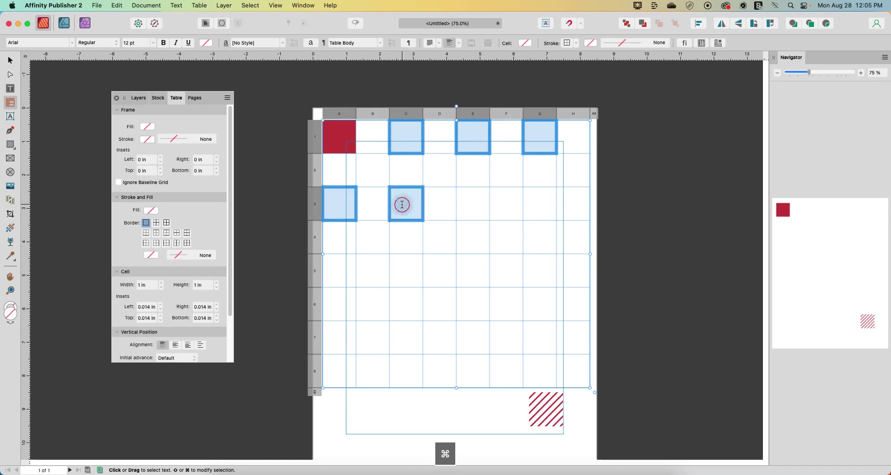
{"action": "left_click", "coordinate": [471, 209], "text": "super"}
{"action": "left_click", "coordinate": [540, 206], "text": "super"}
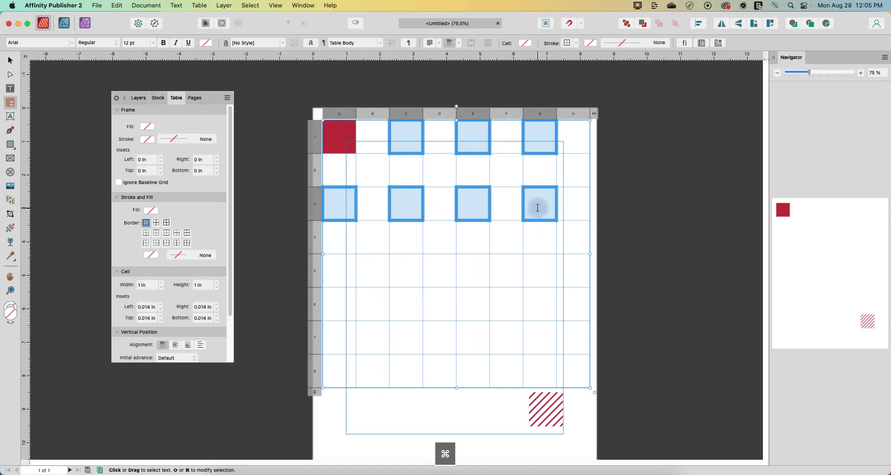
{"action": "left_click", "coordinate": [335, 271], "text": "super"}
{"action": "left_click", "coordinate": [403, 272], "text": "super"}
{"action": "left_click", "coordinate": [479, 273], "text": "super"}
{"action": "left_click", "coordinate": [544, 274], "text": "super"}
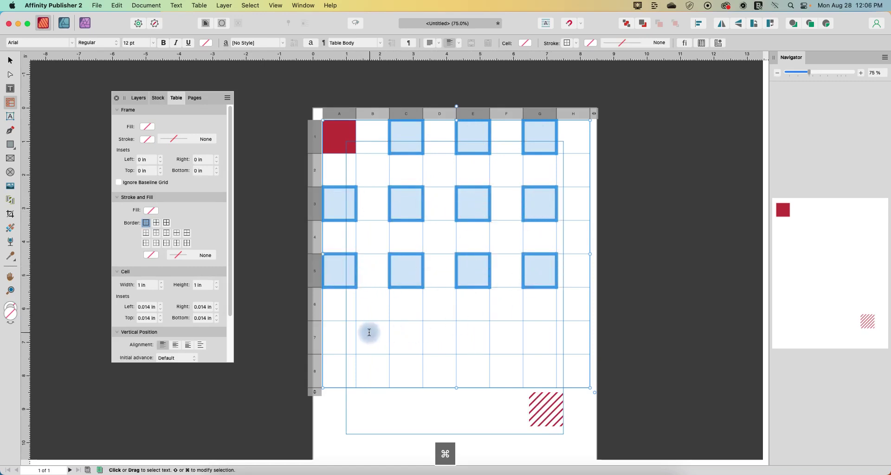
Step: Add cells A7, C7, E7, G7 to the selection and fill them all crimson
{"action": "left_click", "coordinate": [342, 331], "text": "super"}
{"action": "left_click", "coordinate": [408, 334], "text": "super"}
{"action": "left_click", "coordinate": [476, 334], "text": "super"}
{"action": "left_click", "coordinate": [535, 334], "text": "super"}
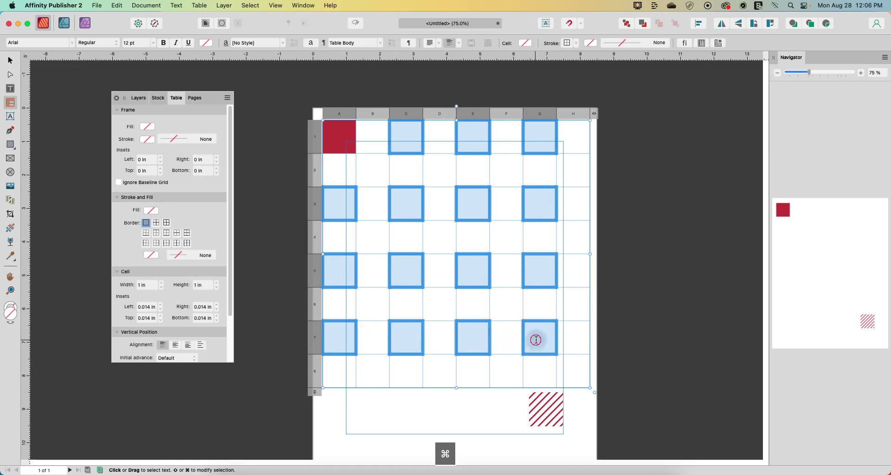
{"action": "left_click", "coordinate": [152, 211]}
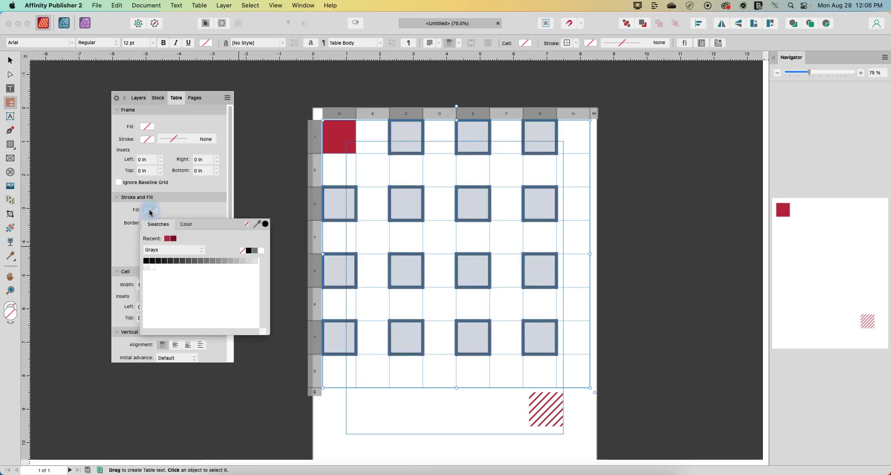
{"action": "left_click", "coordinate": [168, 239]}
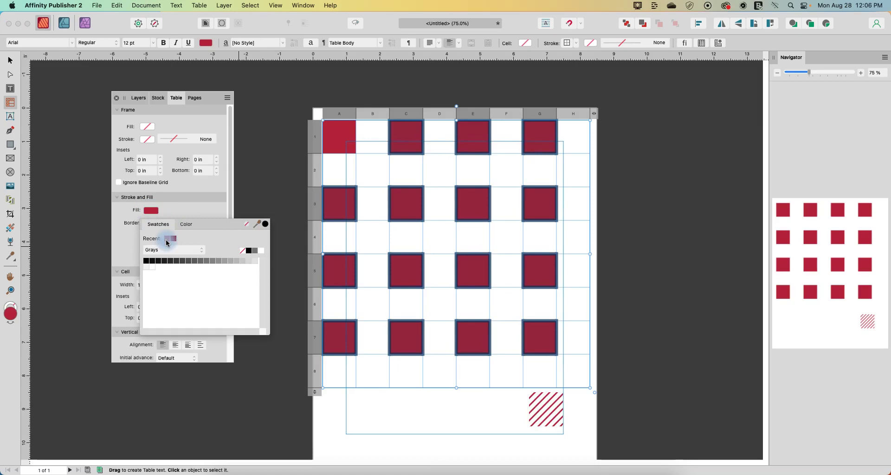
{"action": "left_click", "coordinate": [372, 167]}
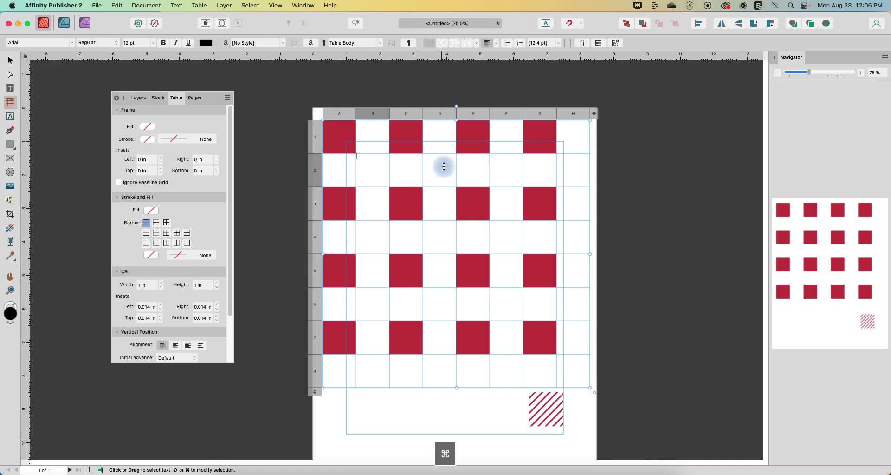
Step: Select cells B, D, F and H in rows 2 and 4
{"action": "left_click", "coordinate": [372, 165], "text": "super"}
{"action": "left_click", "coordinate": [437, 170], "text": "super"}
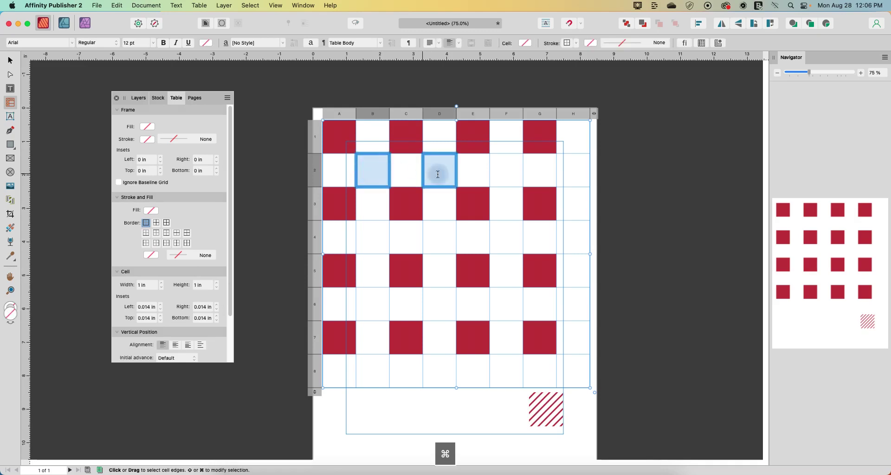
{"action": "left_click", "coordinate": [511, 171], "text": "super"}
{"action": "left_click", "coordinate": [577, 171], "text": "super"}
{"action": "left_click", "coordinate": [372, 236], "text": "super"}
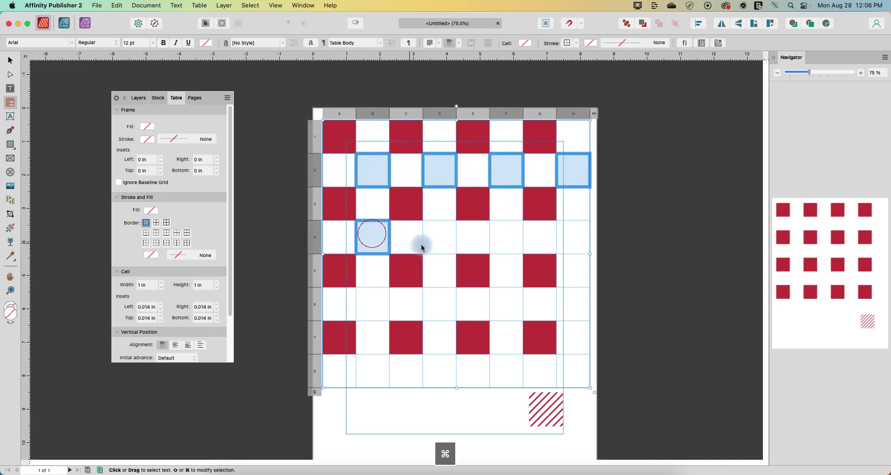
{"action": "left_click", "coordinate": [440, 238], "text": "super"}
{"action": "left_click", "coordinate": [509, 241], "text": "super"}
{"action": "left_click", "coordinate": [570, 240], "text": "super"}
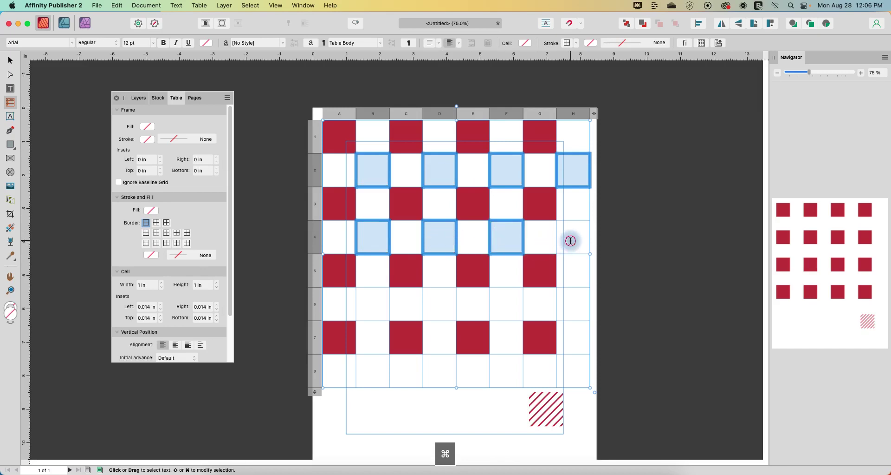
Step: Add B, D, F, H in rows 6 and 8 to the selection and fill them white
{"action": "left_click", "coordinate": [378, 303], "text": "super"}
{"action": "left_click", "coordinate": [439, 303], "text": "super"}
{"action": "left_click", "coordinate": [507, 306], "text": "super"}
{"action": "left_click", "coordinate": [573, 305], "text": "super"}
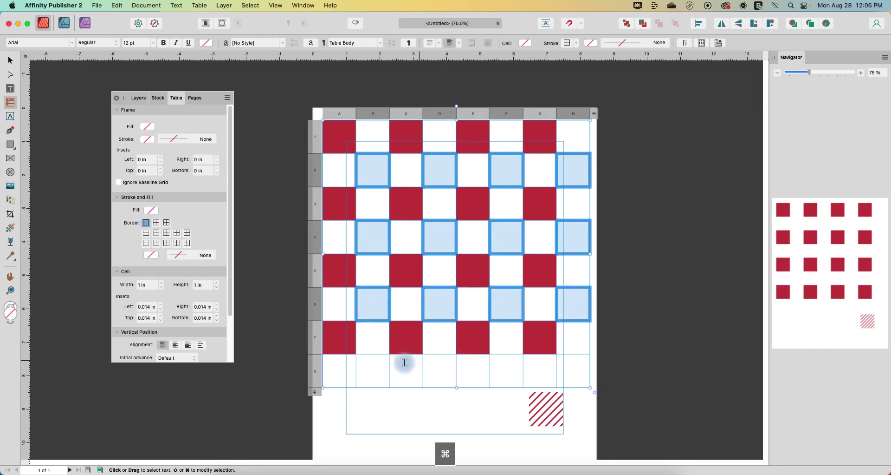
{"action": "left_click", "coordinate": [374, 369], "text": "super"}
{"action": "left_click", "coordinate": [475, 368], "text": "super"}
{"action": "left_click", "coordinate": [474, 369], "text": "super"}
{"action": "left_click", "coordinate": [440, 370], "text": "super"}
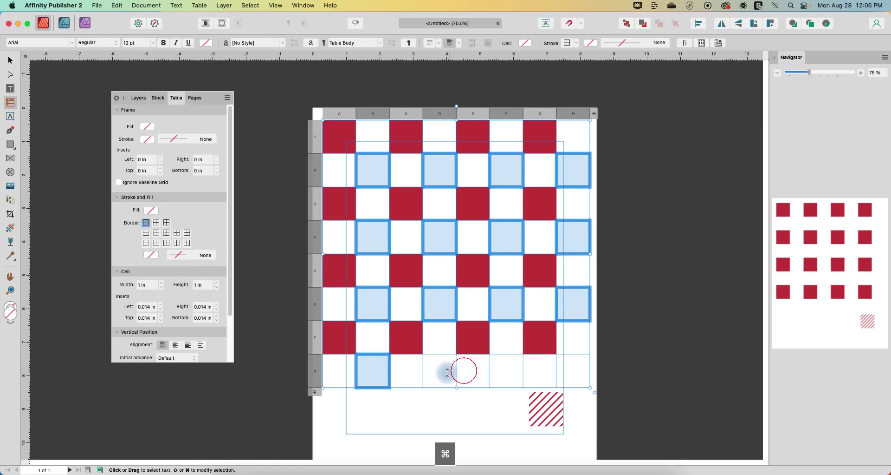
{"action": "left_click", "coordinate": [507, 372], "text": "super"}
{"action": "left_click", "coordinate": [572, 370], "text": "super"}
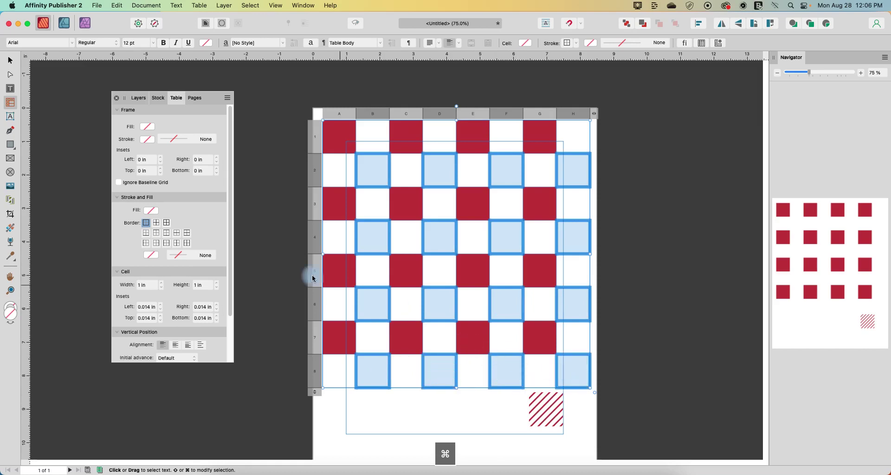
{"action": "left_click", "coordinate": [150, 211]}
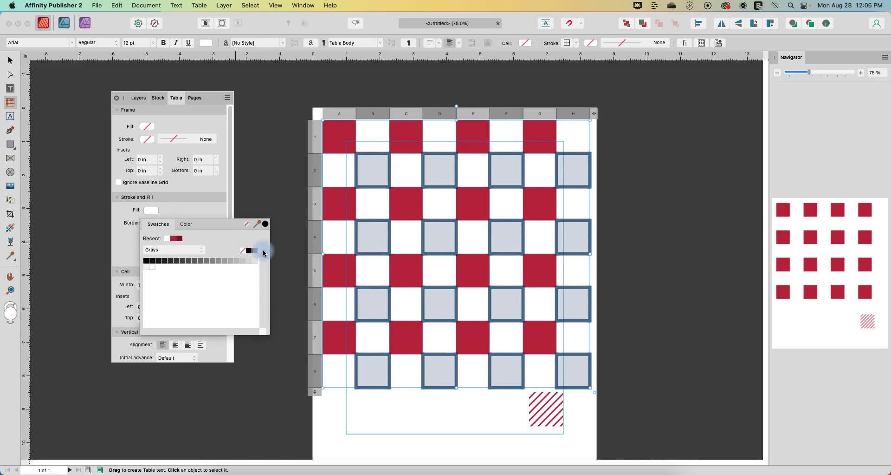
{"action": "left_click", "coordinate": [541, 417]}
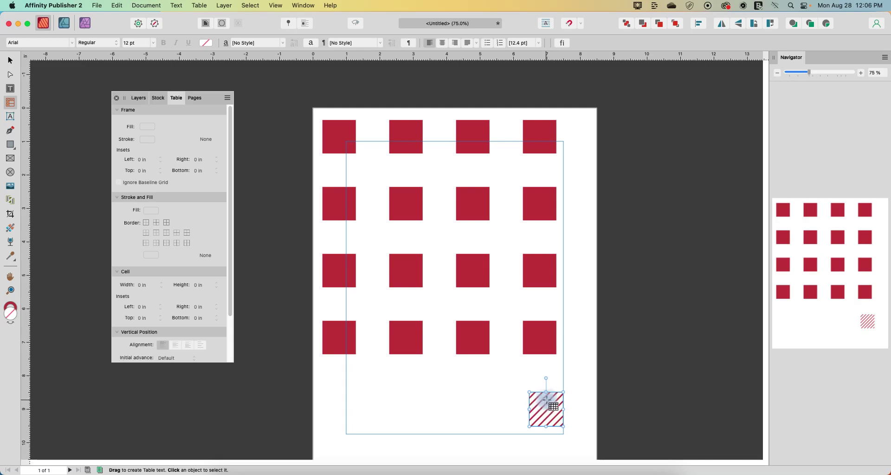
Step: Copy the red hatched square and paste it into cells B1, D1, F1, H1, A2, C2, E2 and G2
{"action": "key", "text": "super+c"}
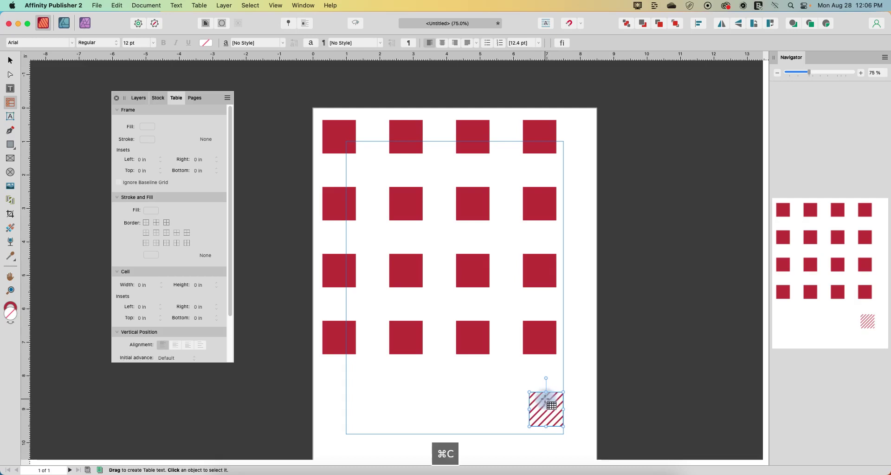
{"action": "left_click", "coordinate": [370, 131]}
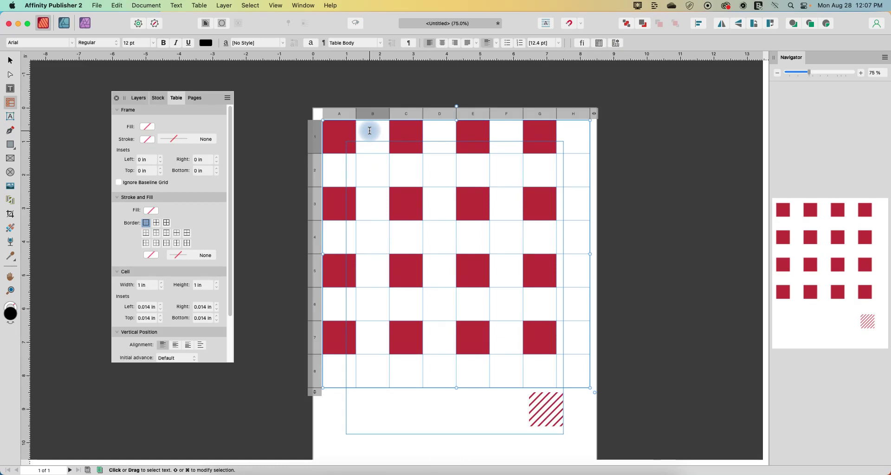
{"action": "key", "text": "super+v"}
{"action": "left_click", "coordinate": [442, 141]}
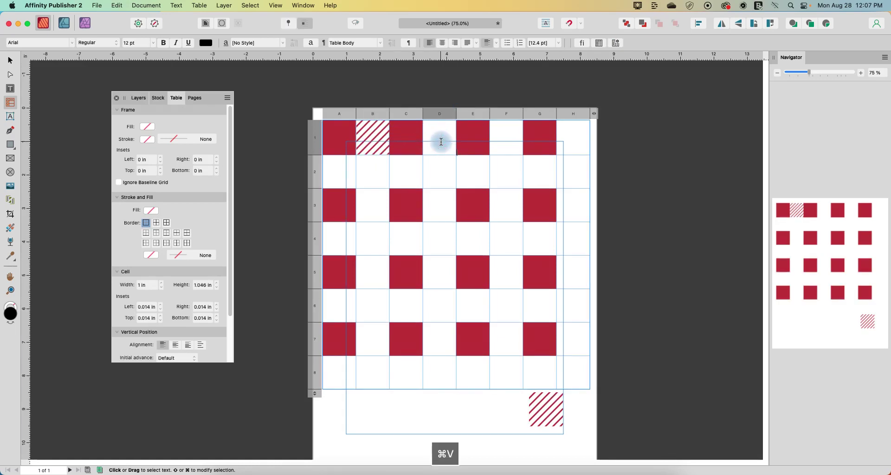
{"action": "key", "text": "super+v"}
{"action": "left_click", "coordinate": [509, 141]}
{"action": "key", "text": "super+v"}
{"action": "left_click", "coordinate": [573, 142]}
{"action": "key", "text": "super+v"}
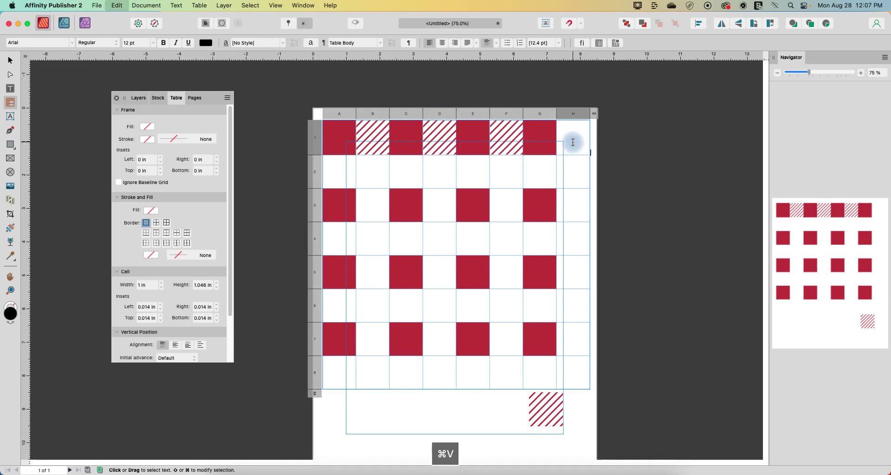
{"action": "left_click", "coordinate": [341, 178]}
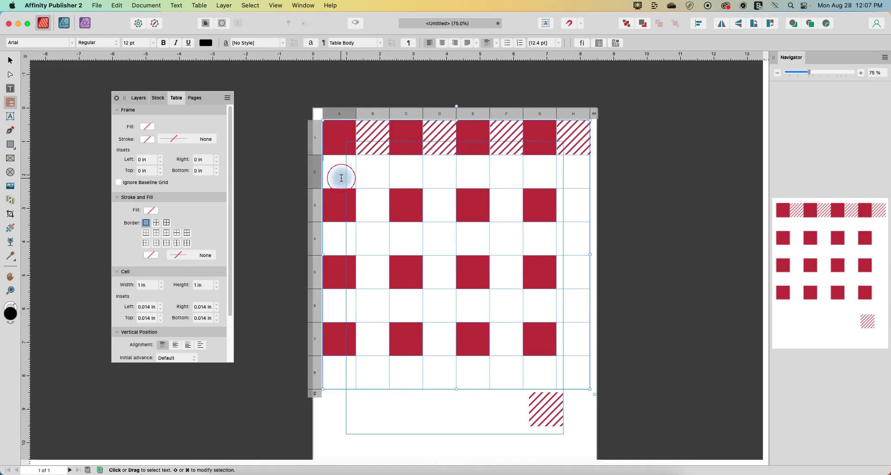
{"action": "key", "text": "super+v"}
{"action": "left_click", "coordinate": [404, 173]}
{"action": "key", "text": "super+v"}
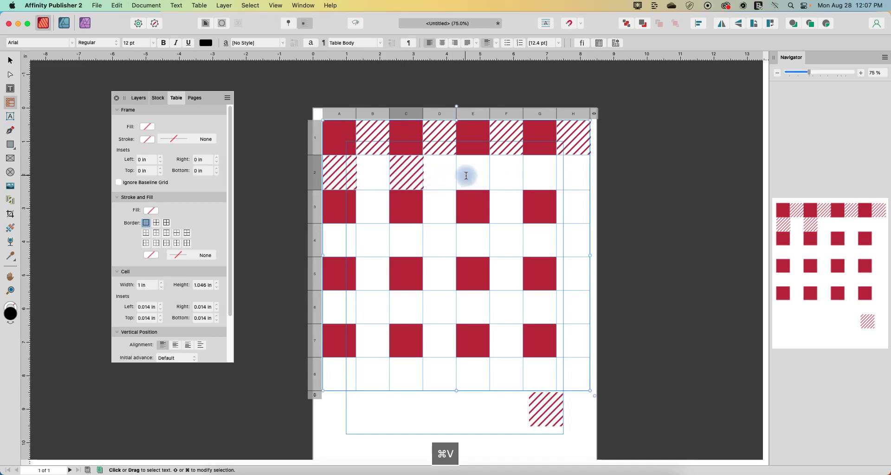
{"action": "left_click", "coordinate": [467, 176]}
{"action": "key", "text": "super+v"}
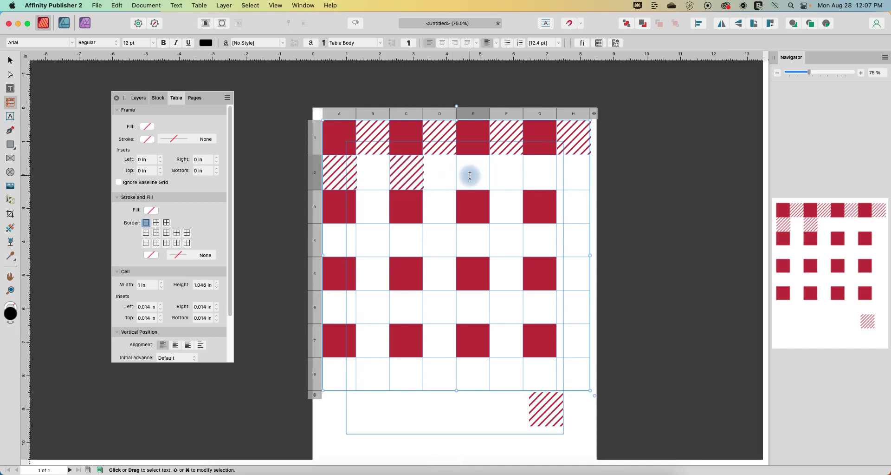
{"action": "key", "text": "super+v"}
{"action": "left_click", "coordinate": [542, 175]}
{"action": "key", "text": "super+v"}
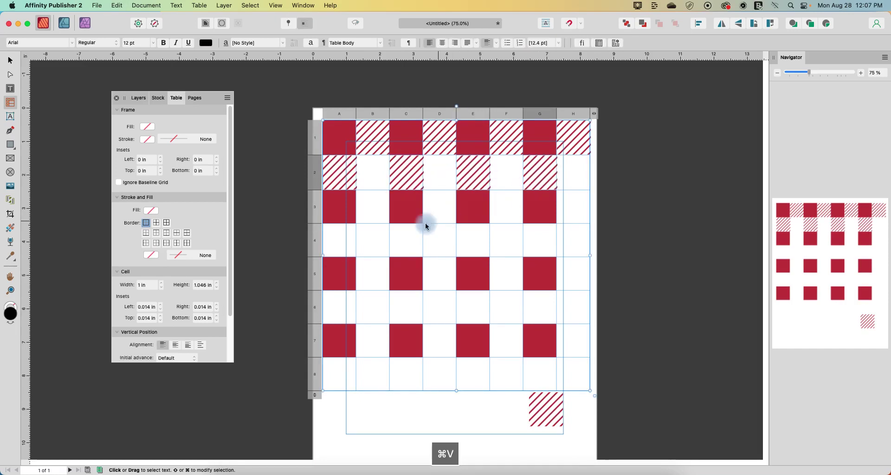
Step: Paste the hatched square into the alternating cells of rows 3 through 8, including C4, E4, H7, A8, C8, E8 and G8
{"action": "left_click", "coordinate": [370, 207]}
{"action": "key", "text": "super+v"}
{"action": "left_click", "coordinate": [338, 241]}
{"action": "key", "text": "super+v"}
{"action": "left_click", "coordinate": [411, 244]}
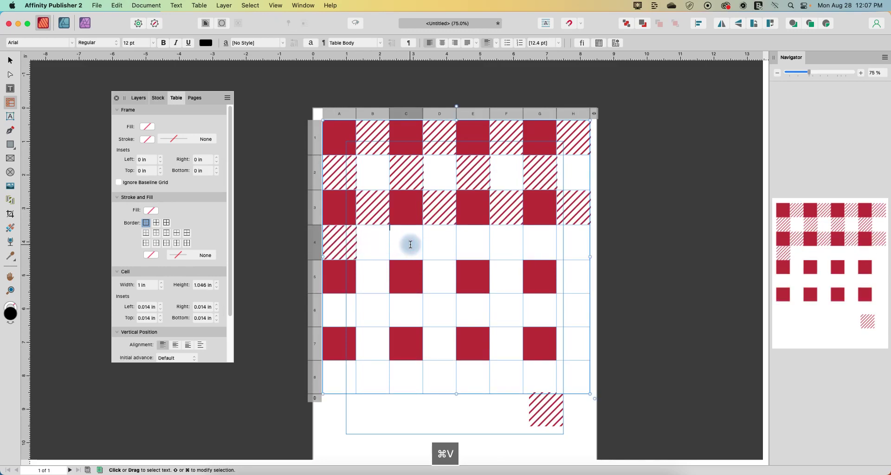
{"action": "key", "text": "super+v"}
{"action": "left_click", "coordinate": [466, 247]}
{"action": "key", "text": "super+v"}
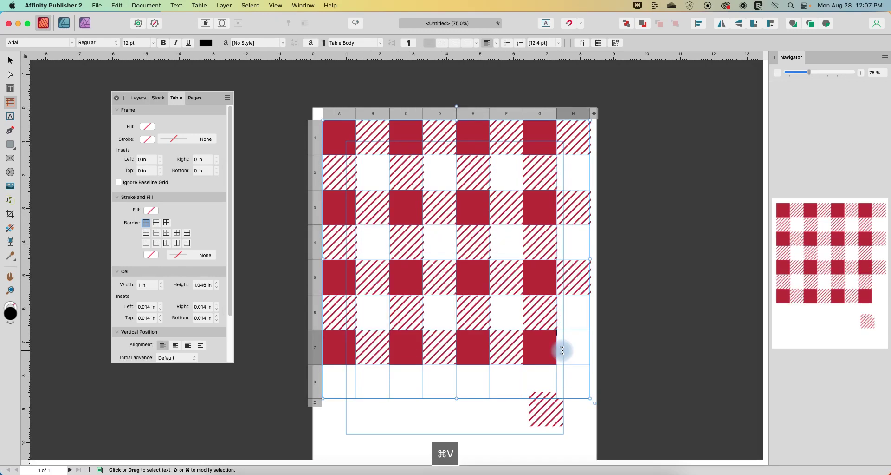
{"action": "key", "text": "super+v"}
{"action": "left_click", "coordinate": [390, 378]}
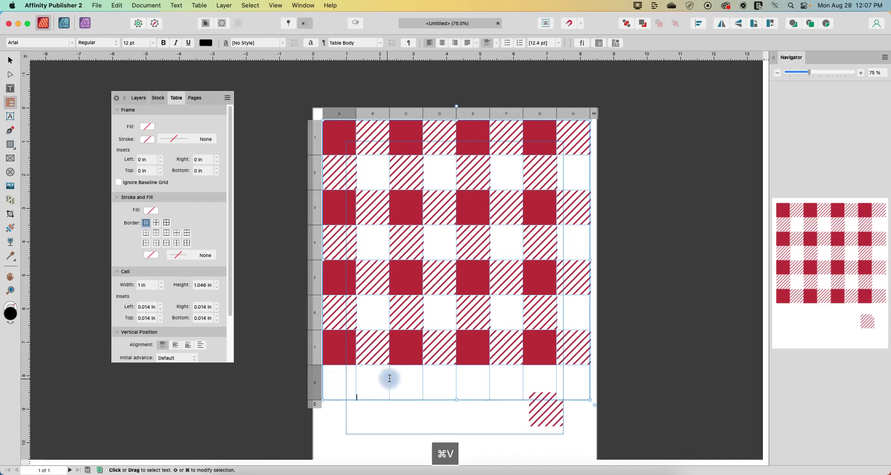
{"action": "key", "text": "super+v"}
{"action": "left_click", "coordinate": [407, 378]}
{"action": "key", "text": "super+v"}
{"action": "left_click", "coordinate": [465, 383]}
{"action": "key", "text": "super+v"}
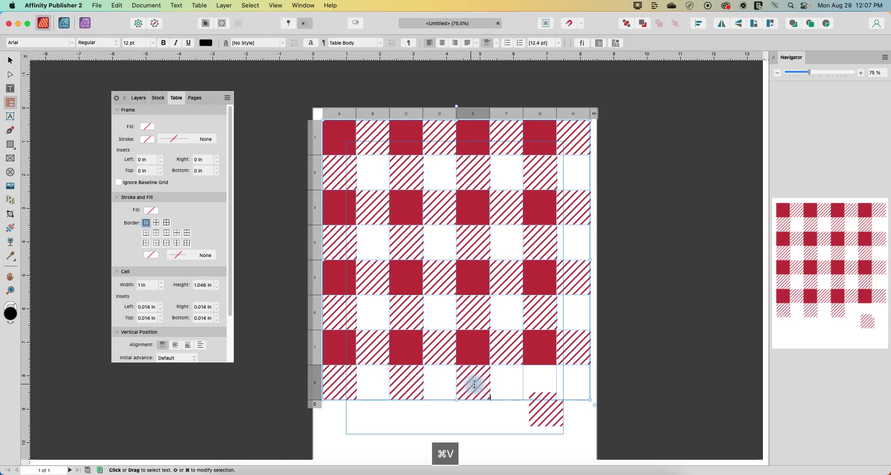
{"action": "left_click", "coordinate": [527, 383]}
{"action": "key", "text": "super+v"}
Step: Delete the spare hatched square and move the gingham table lower on the page
{"action": "left_click", "coordinate": [362, 301]}
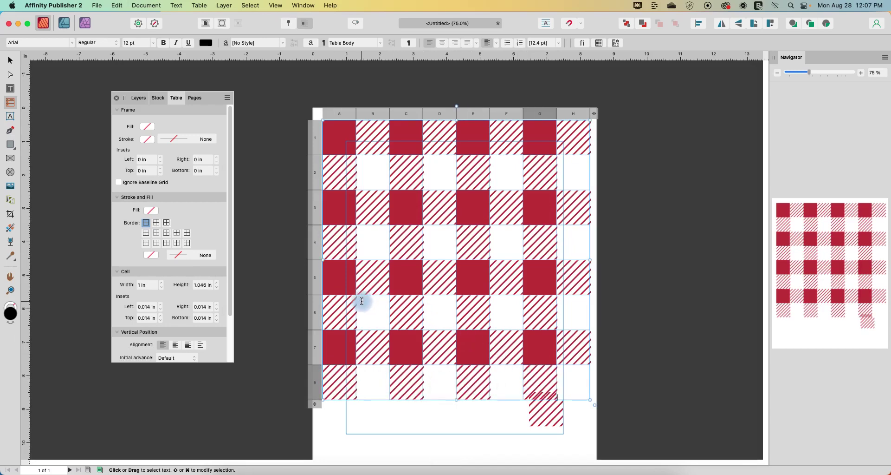
{"action": "left_click", "coordinate": [366, 382]}
{"action": "key", "text": "Escape"}
{"action": "left_click_drag", "start_coordinate": [547, 409], "coordinate": [485, 428]}
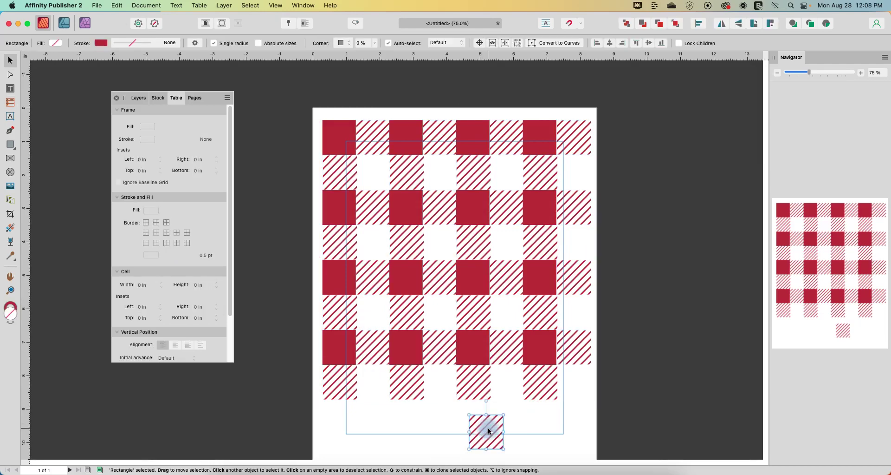
{"action": "key", "text": "Delete"}
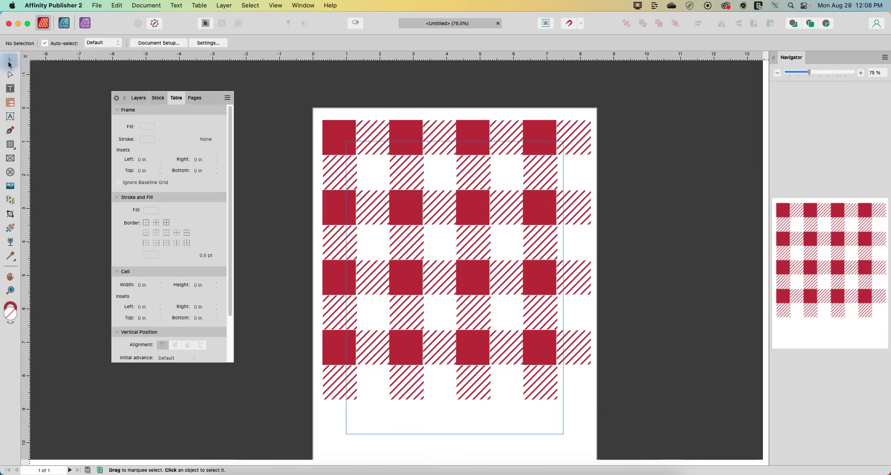
{"action": "left_click", "coordinate": [405, 141]}
{"action": "left_click_drag", "start_coordinate": [405, 141], "coordinate": [405, 168]}
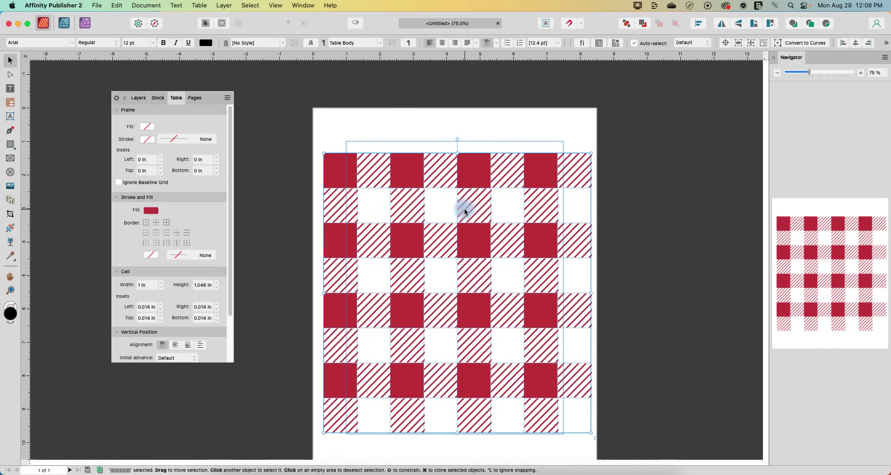
Step: Export the page as a JPEG named 'gingham' into the Downloads folder
{"action": "left_click", "coordinate": [97, 5]}
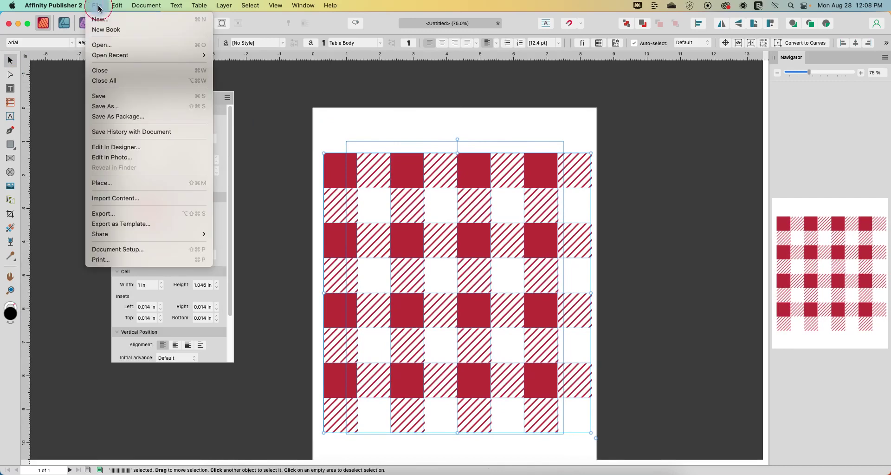
{"action": "left_click", "coordinate": [114, 213]}
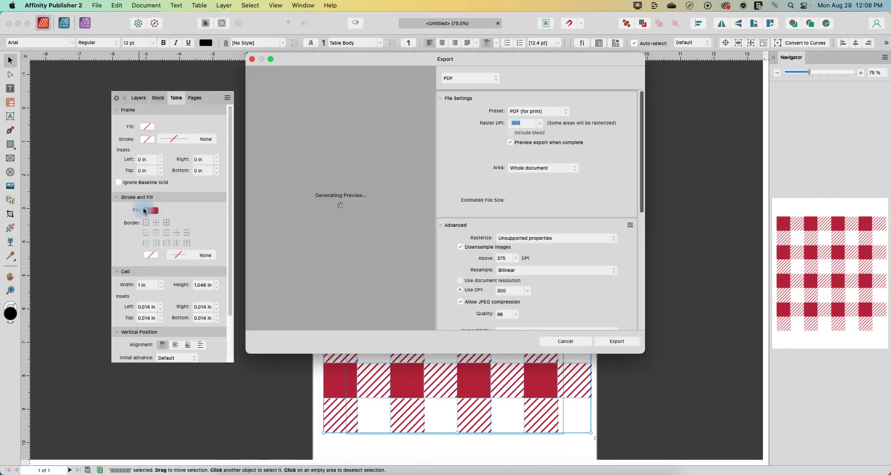
{"action": "left_click", "coordinate": [468, 77]}
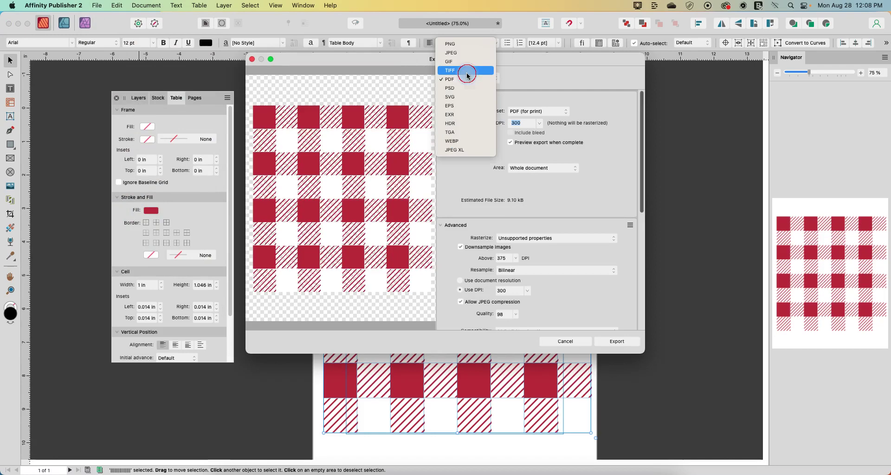
{"action": "left_click", "coordinate": [464, 52]}
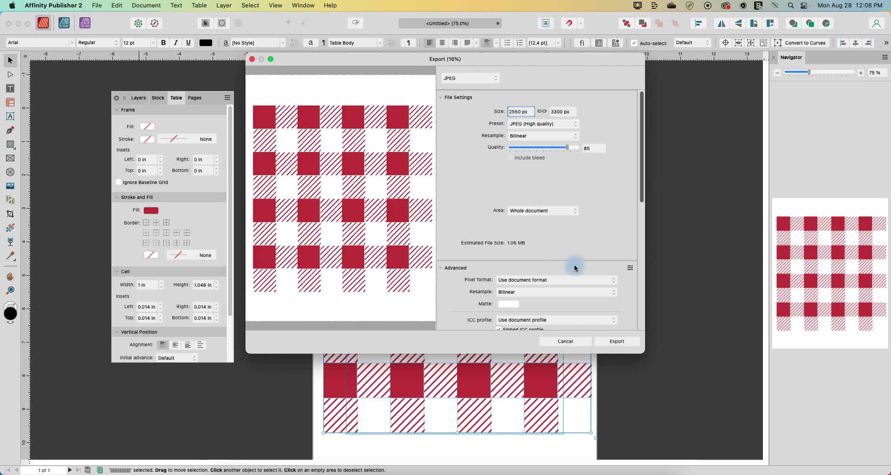
{"action": "left_click", "coordinate": [617, 341]}
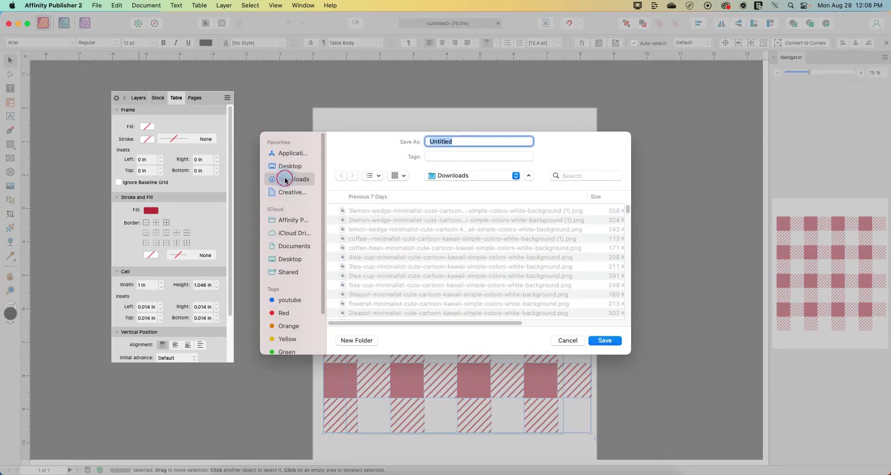
{"action": "type", "text": "ginghamdemo"}
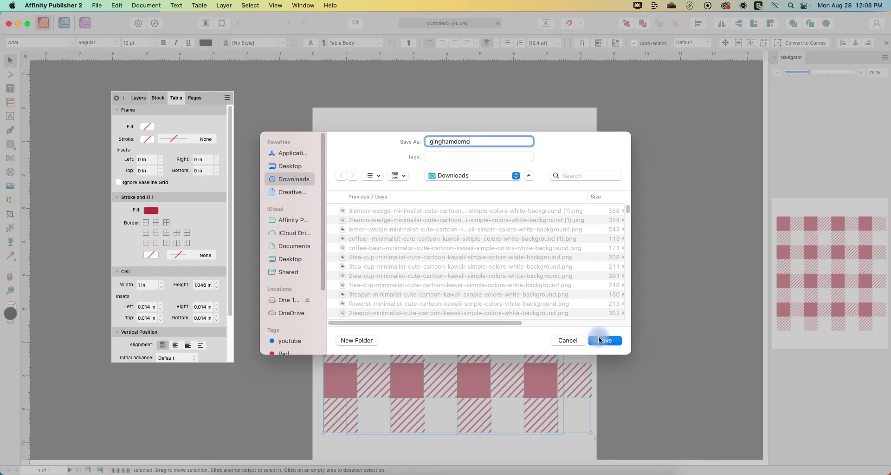
{"action": "left_click", "coordinate": [605, 340]}
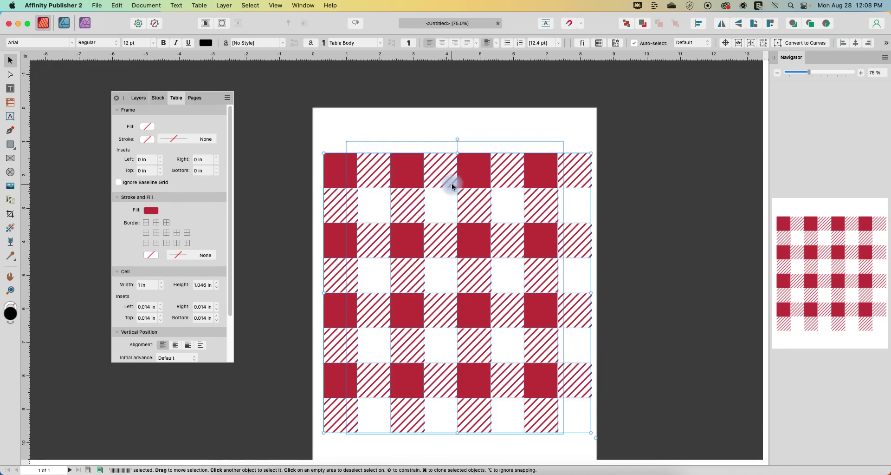
Step: Move the gingham table off the page and draw a rectangle covering most of the page
{"action": "left_click_drag", "start_coordinate": [454, 183], "coordinate": [249, 156]}
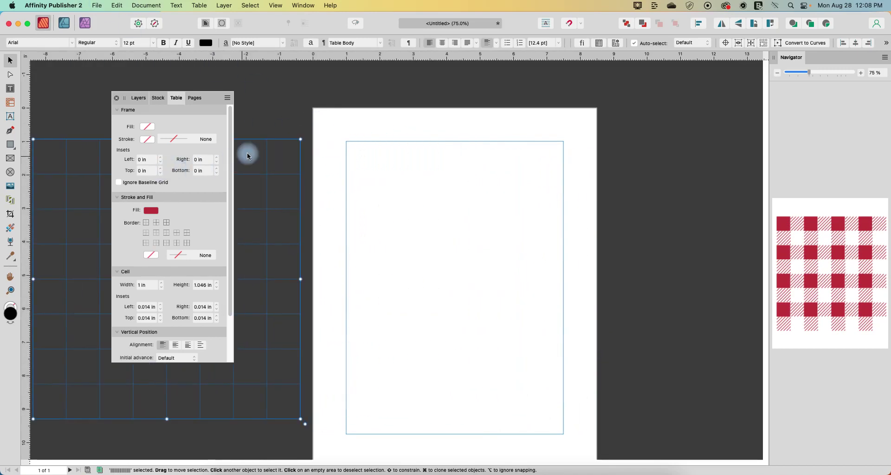
{"action": "left_click", "coordinate": [11, 144]}
{"action": "left_click_drag", "start_coordinate": [329, 119], "coordinate": [587, 413]}
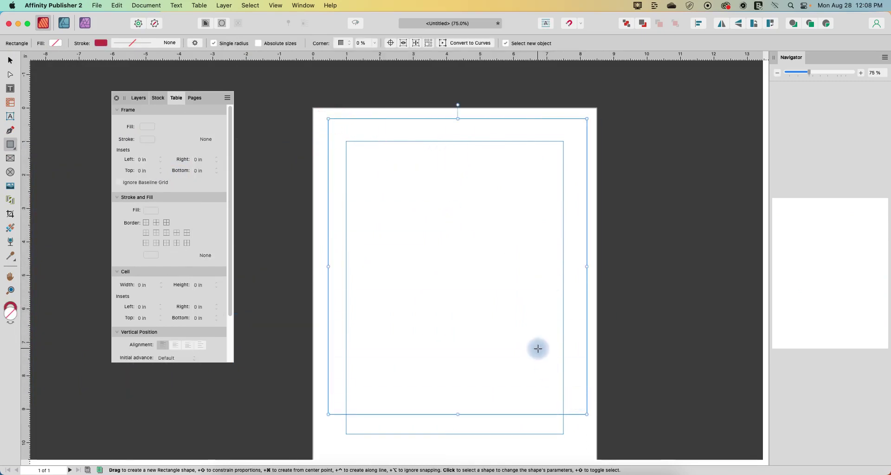
Step: Give the rectangle a bitmap fill using ginghamdemo.jpg
{"action": "left_click", "coordinate": [11, 227]}
{"action": "left_click", "coordinate": [111, 43]}
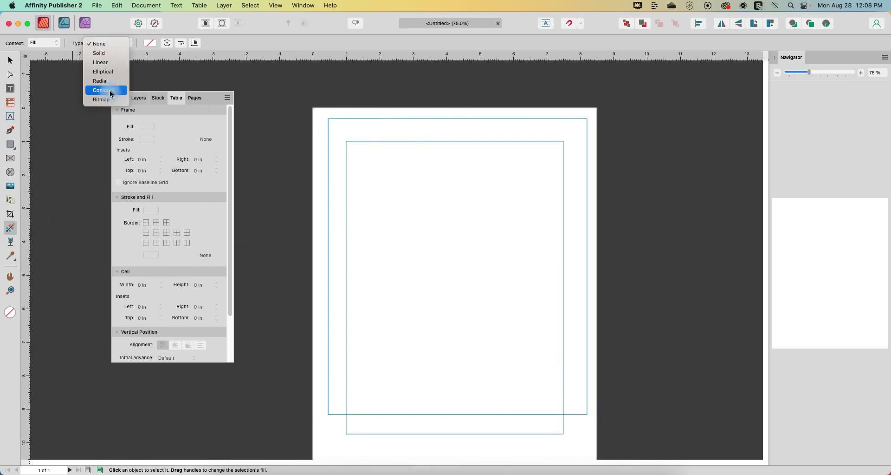
{"action": "left_click", "coordinate": [107, 105]}
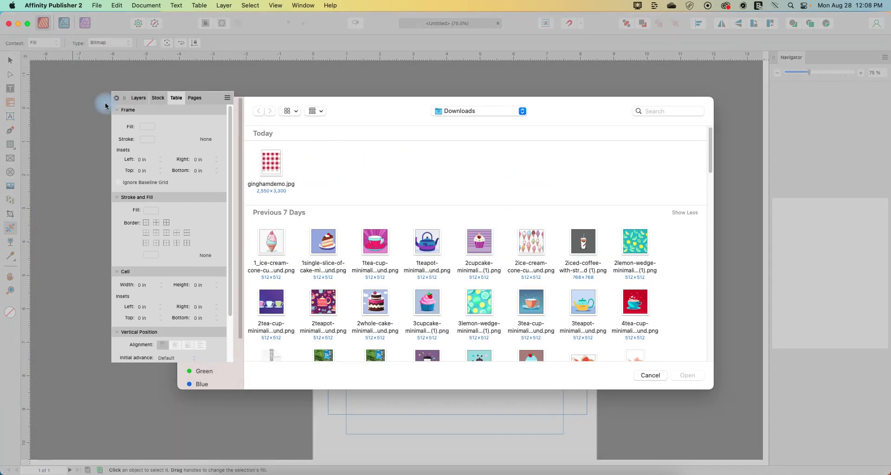
{"action": "left_click", "coordinate": [278, 178]}
{"action": "left_click", "coordinate": [689, 375]}
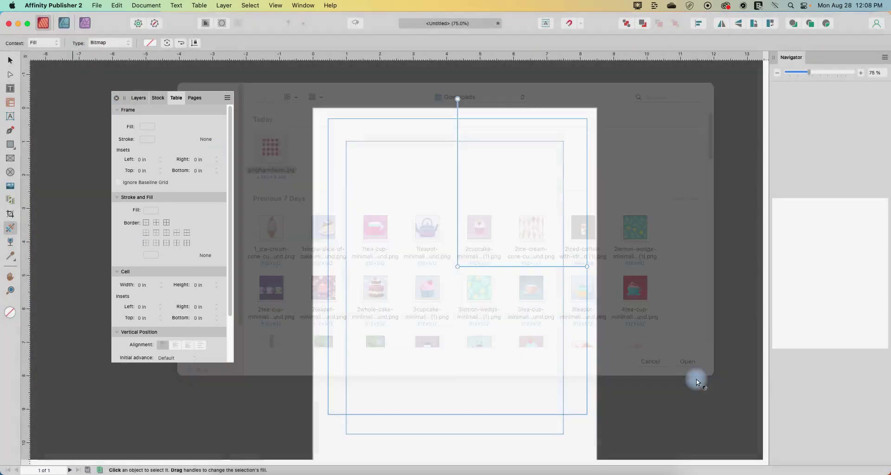
Step: Try scaling the gingham fill smaller, undo the scaling, and delete the rectangle
{"action": "left_click_drag", "start_coordinate": [586, 268], "coordinate": [526, 264]}
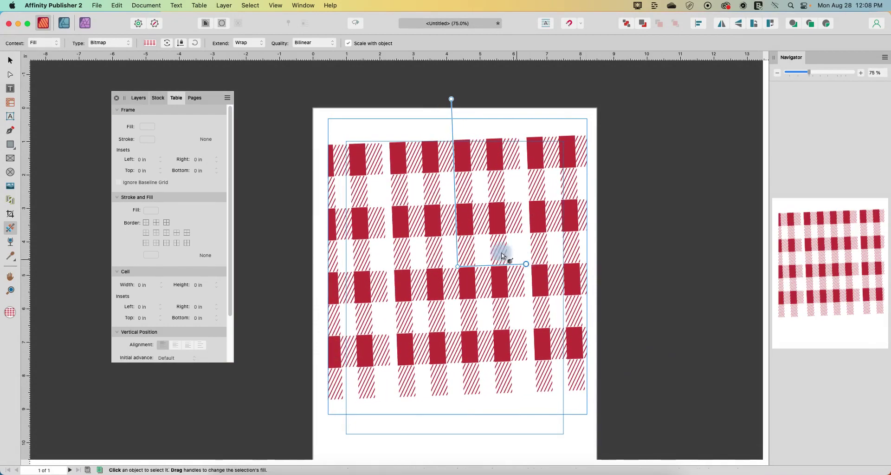
{"action": "left_click", "coordinate": [181, 44]}
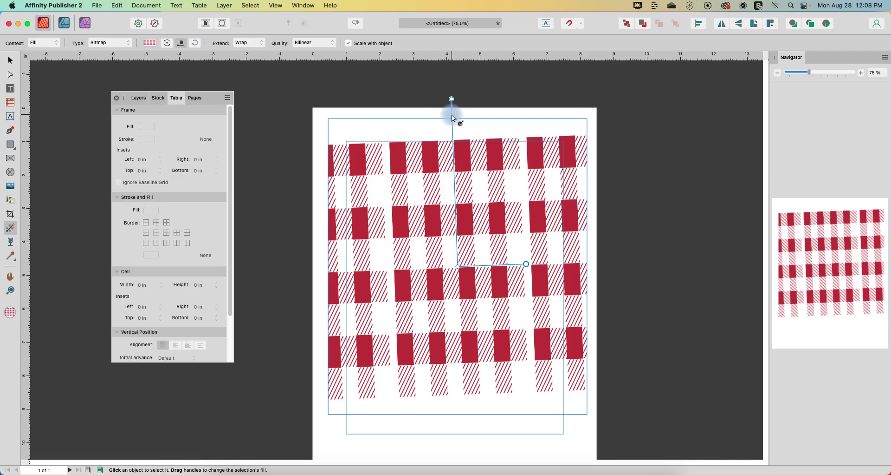
{"action": "key", "text": "super+z"}
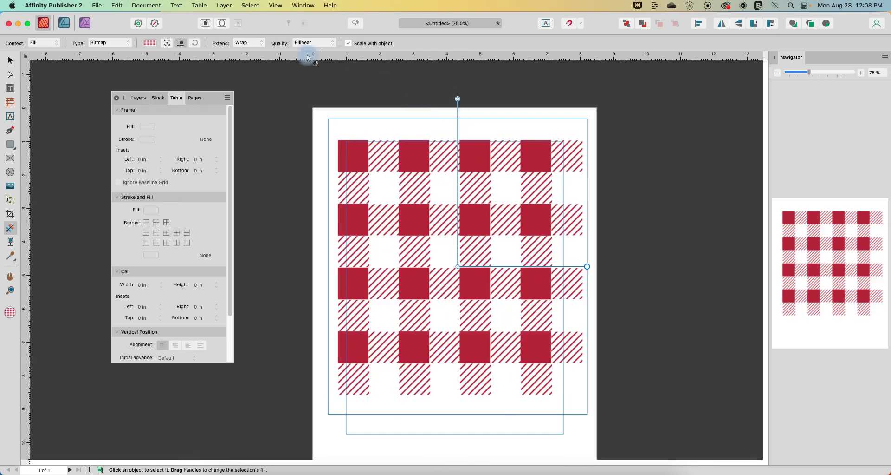
{"action": "left_click_drag", "start_coordinate": [587, 264], "coordinate": [497, 265]}
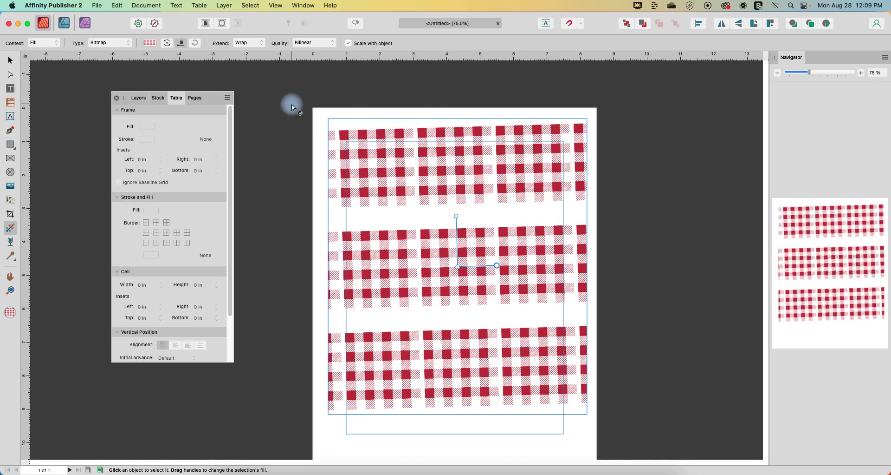
{"action": "key", "text": "super+z"}
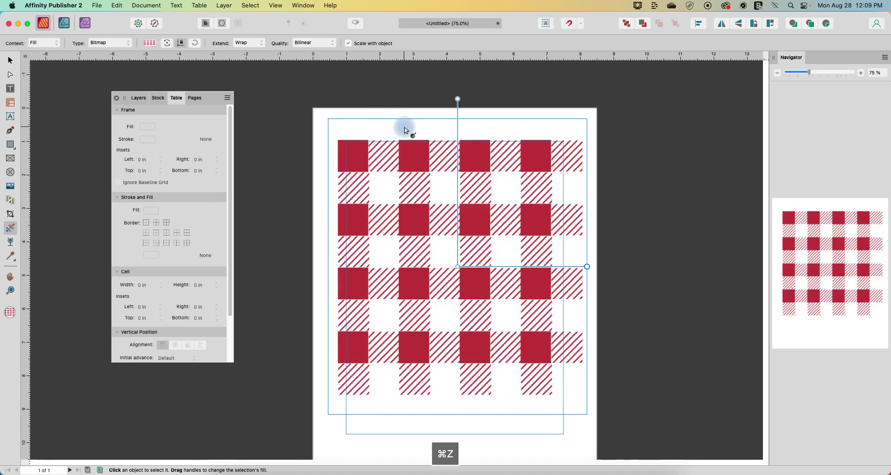
{"action": "key", "text": "BackSpace"}
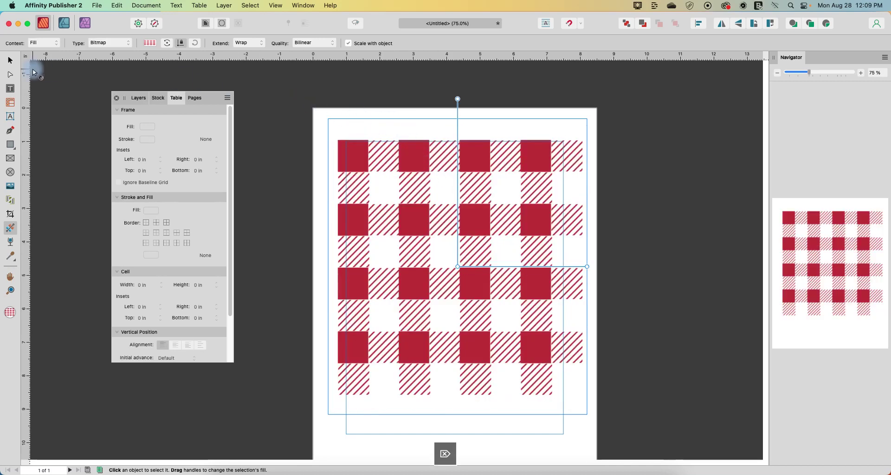
{"action": "key", "text": "Delete"}
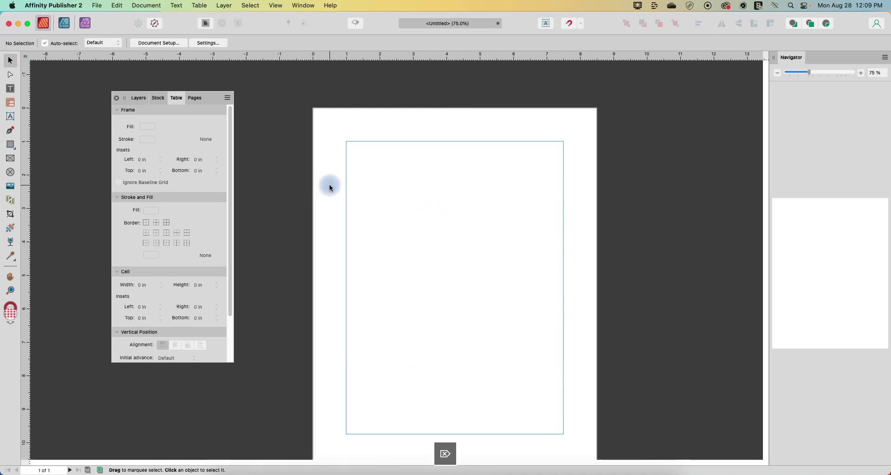
Step: Select the whole gingham table and move it back onto the page
{"action": "key", "text": "t"}
{"action": "left_click", "coordinate": [263, 133]}
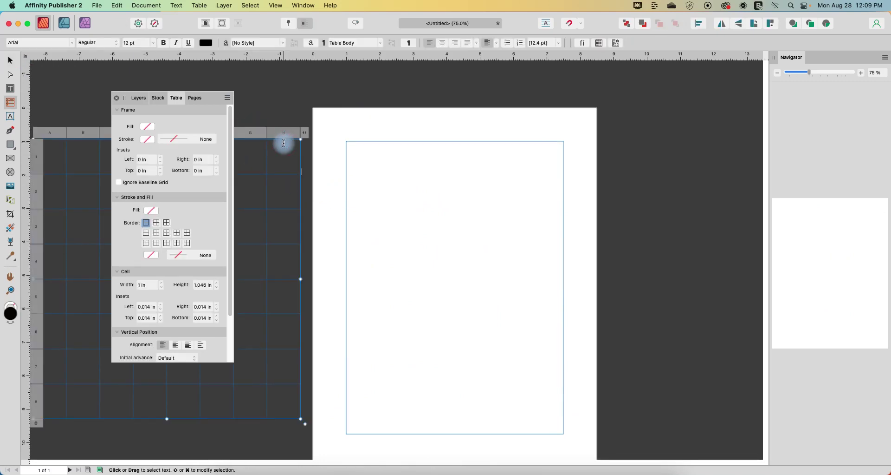
{"action": "left_click", "coordinate": [273, 135]}
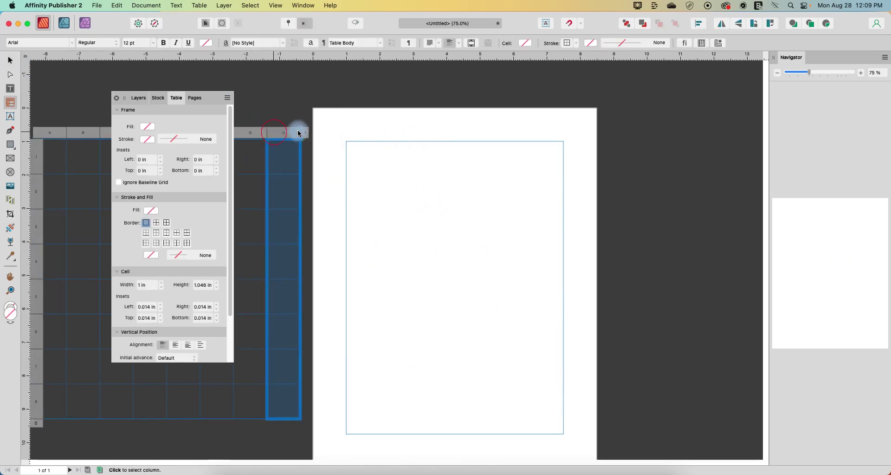
{"action": "left_click", "coordinate": [11, 62]}
{"action": "left_click_drag", "start_coordinate": [259, 151], "coordinate": [552, 158]}
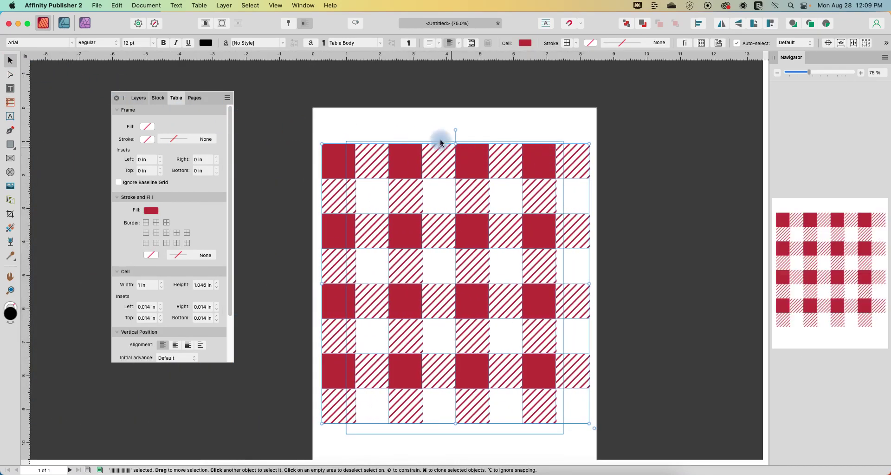
Step: Export only the selected table as JPEG, replacing ginghamdemo.jpg in Downloads, then move the table off-page left
{"action": "left_click", "coordinate": [96, 6]}
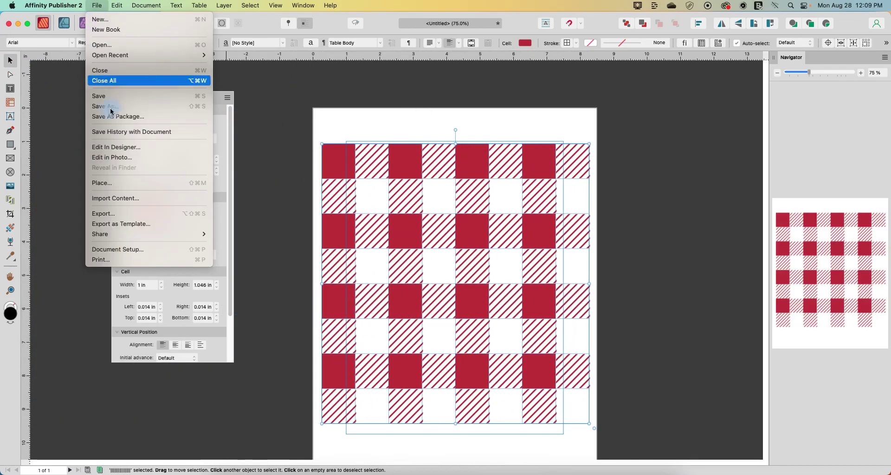
{"action": "left_click", "coordinate": [115, 213]}
{"action": "left_click", "coordinate": [543, 210]}
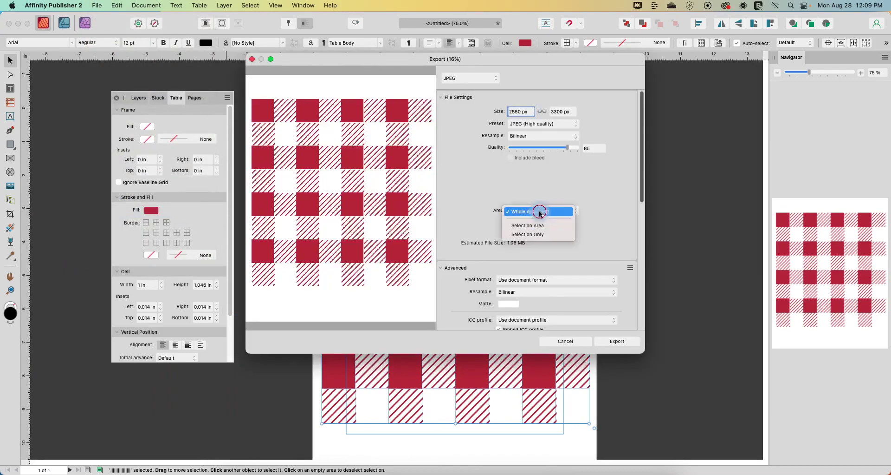
{"action": "left_click", "coordinate": [521, 235]}
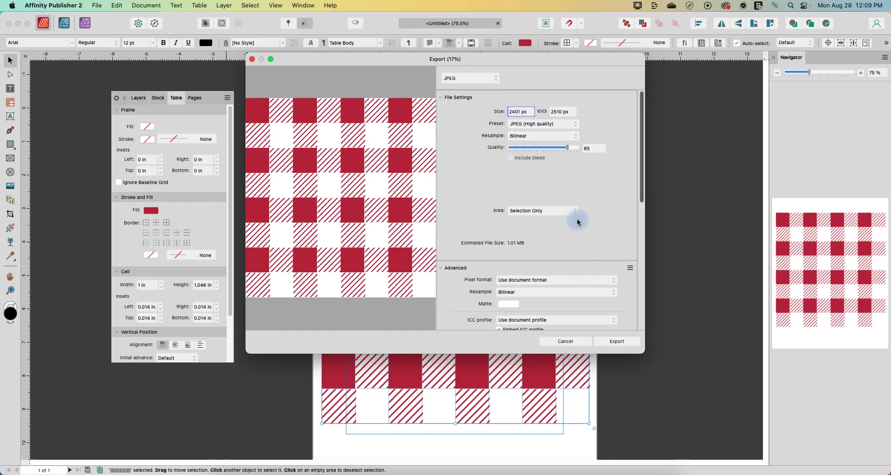
{"action": "left_click", "coordinate": [612, 339]}
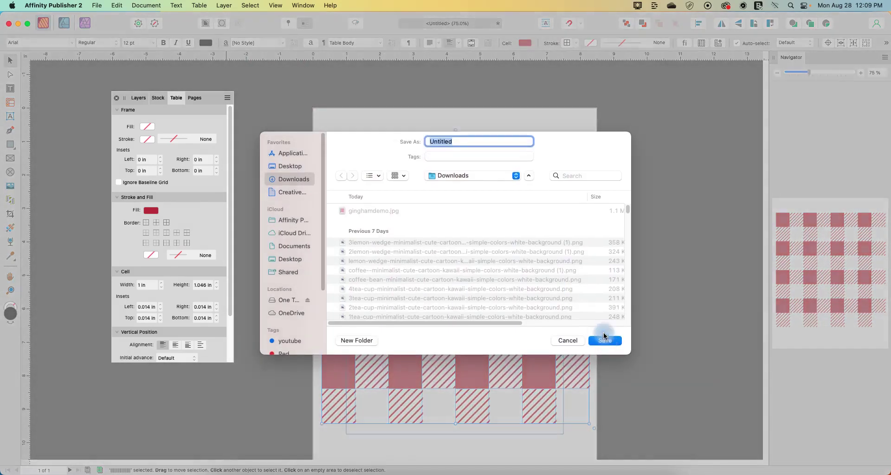
{"action": "left_click", "coordinate": [376, 210]}
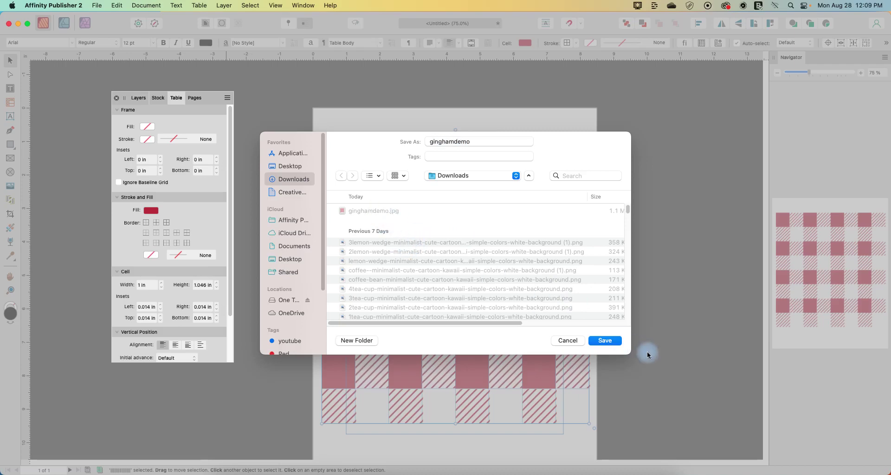
{"action": "left_click", "coordinate": [605, 340]}
{"action": "left_click", "coordinate": [477, 286]}
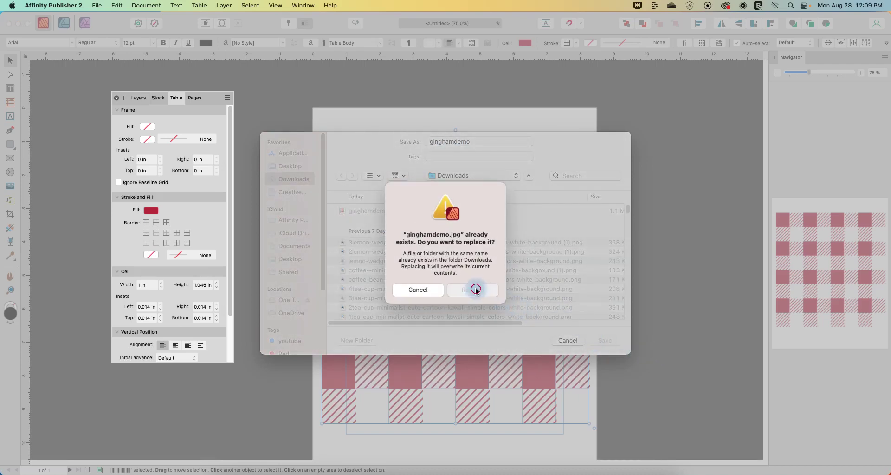
{"action": "left_click_drag", "start_coordinate": [479, 225], "coordinate": [223, 259]}
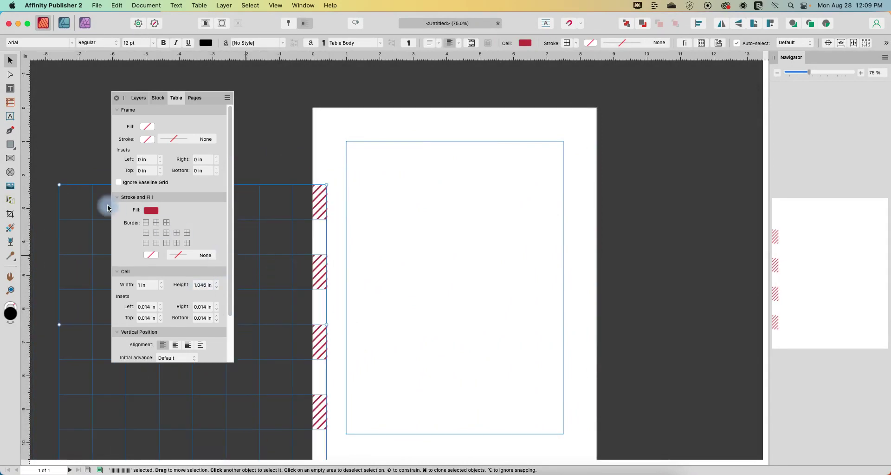
Step: Draw a rectangle over the page, give it a ginghamdemo.jpg bitmap fill, and scale the pattern smaller
{"action": "left_click", "coordinate": [10, 145]}
{"action": "left_click_drag", "start_coordinate": [341, 137], "coordinate": [592, 392]}
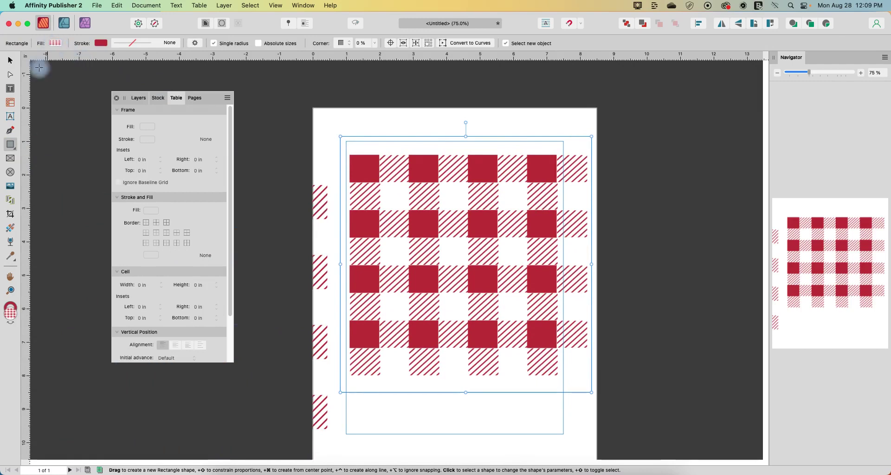
{"action": "left_click", "coordinate": [10, 226]}
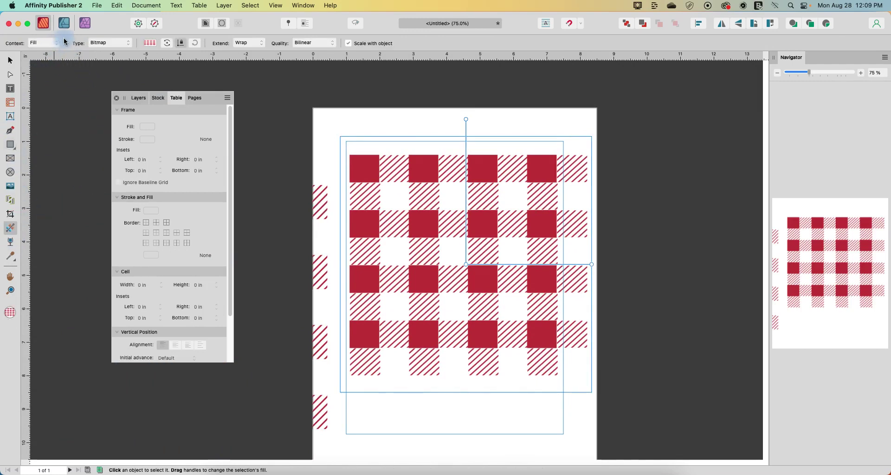
{"action": "left_click", "coordinate": [116, 49]}
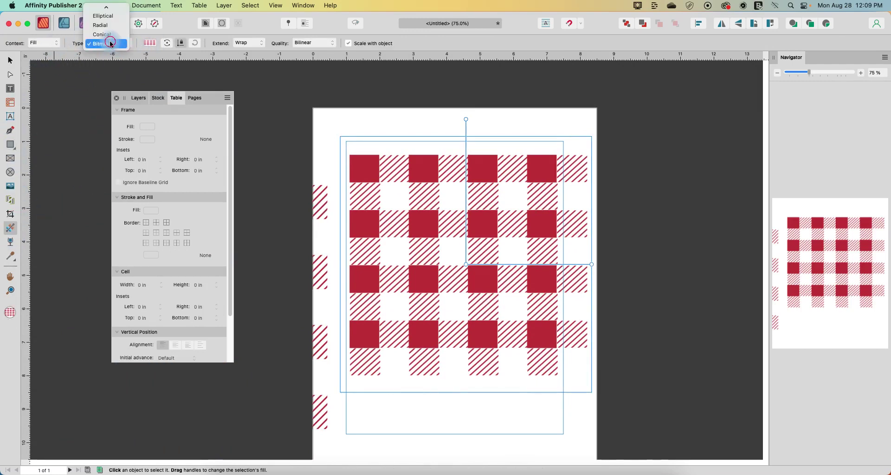
{"action": "left_click", "coordinate": [113, 40]}
{"action": "left_click", "coordinate": [256, 160]}
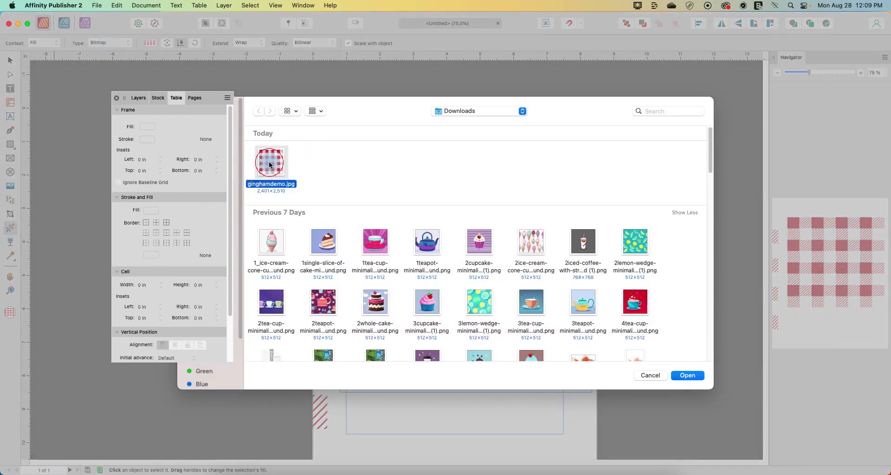
{"action": "left_click", "coordinate": [694, 374]}
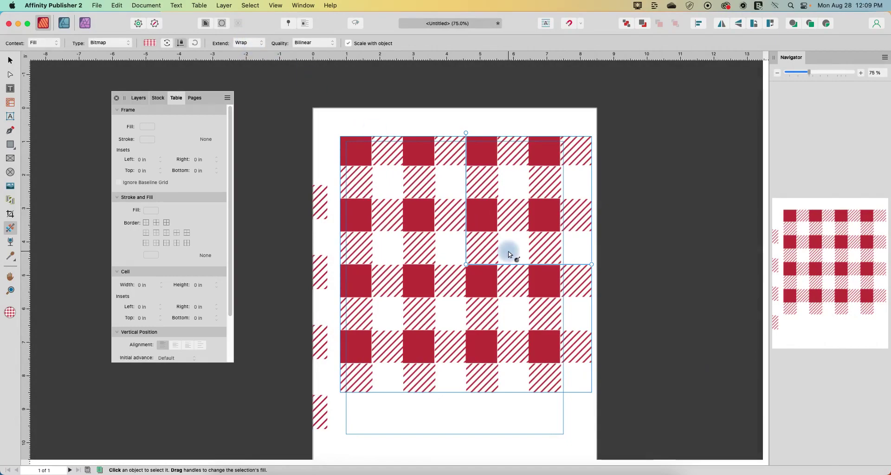
{"action": "left_click_drag", "start_coordinate": [591, 263], "coordinate": [524, 269]}
{"action": "left_click", "coordinate": [819, 412]}
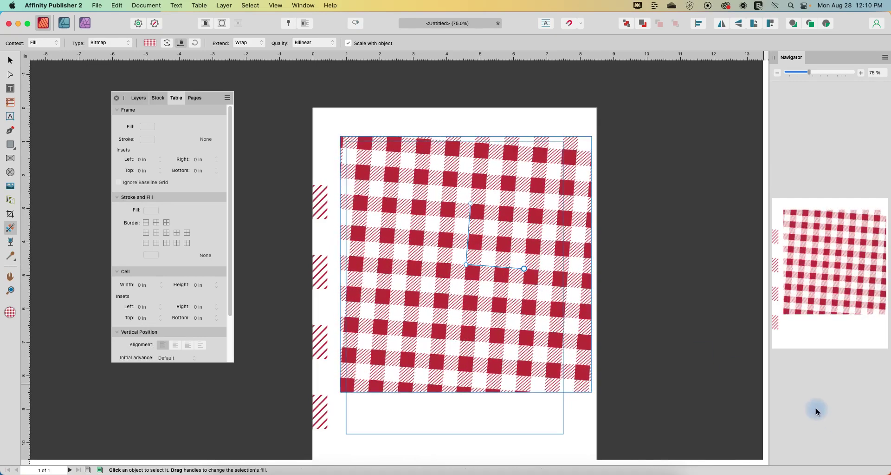